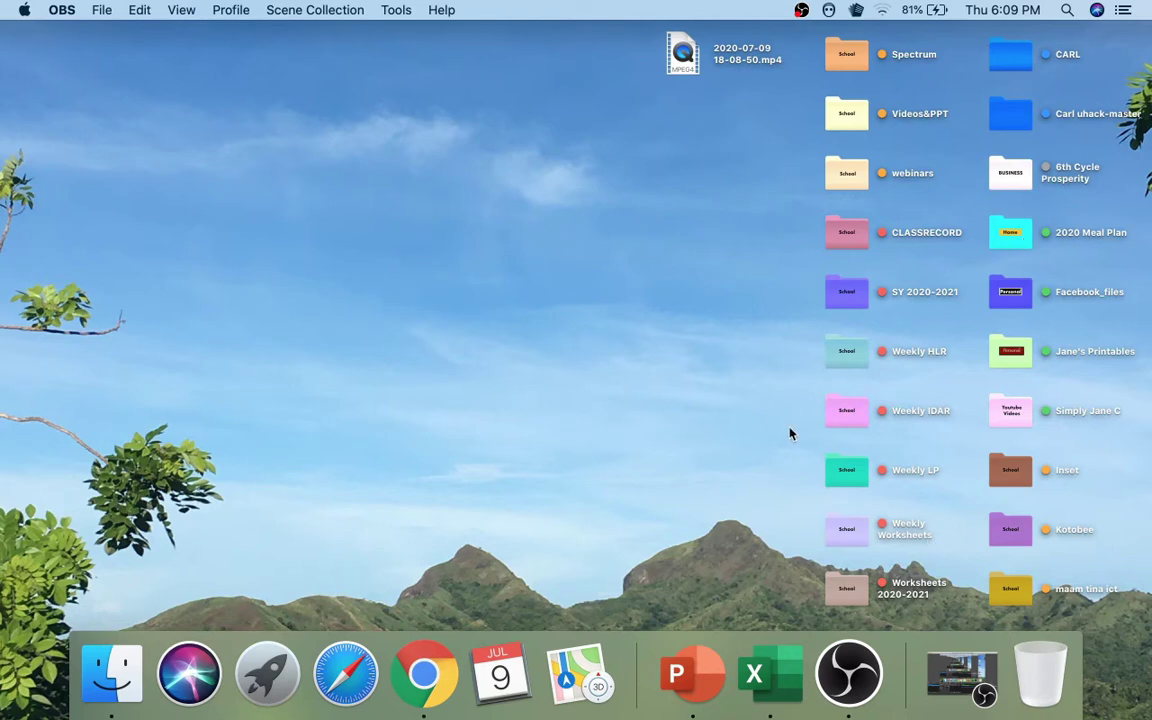
# Step: Create a new folder on the desktop and name it "Lesson Plan"
pyautogui.rightClick(688, 217)
pyautogui.click(694, 219)
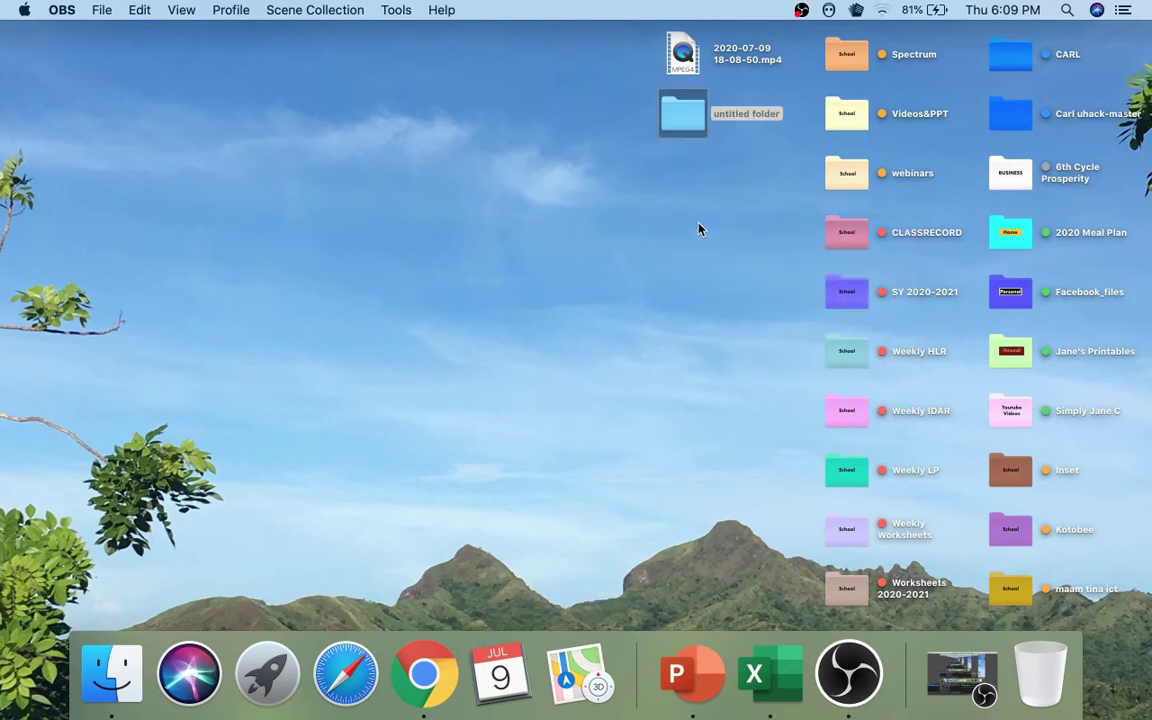
pyautogui.click(776, 114)
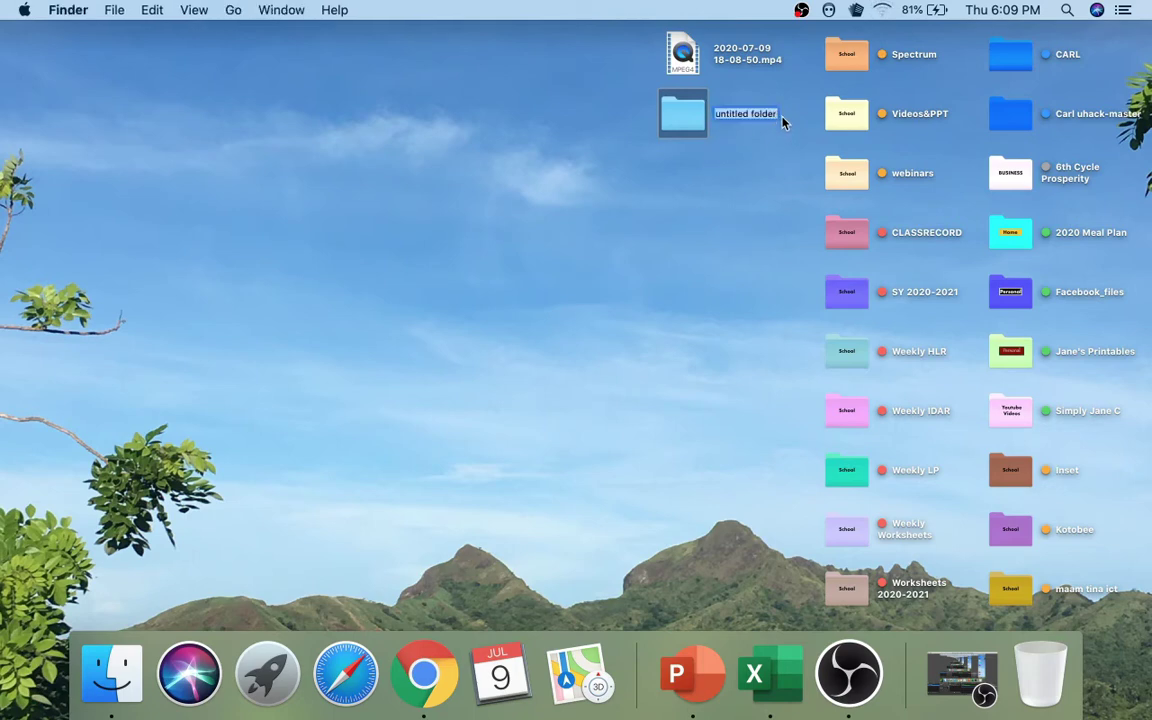
pyautogui.press('BackSpace')
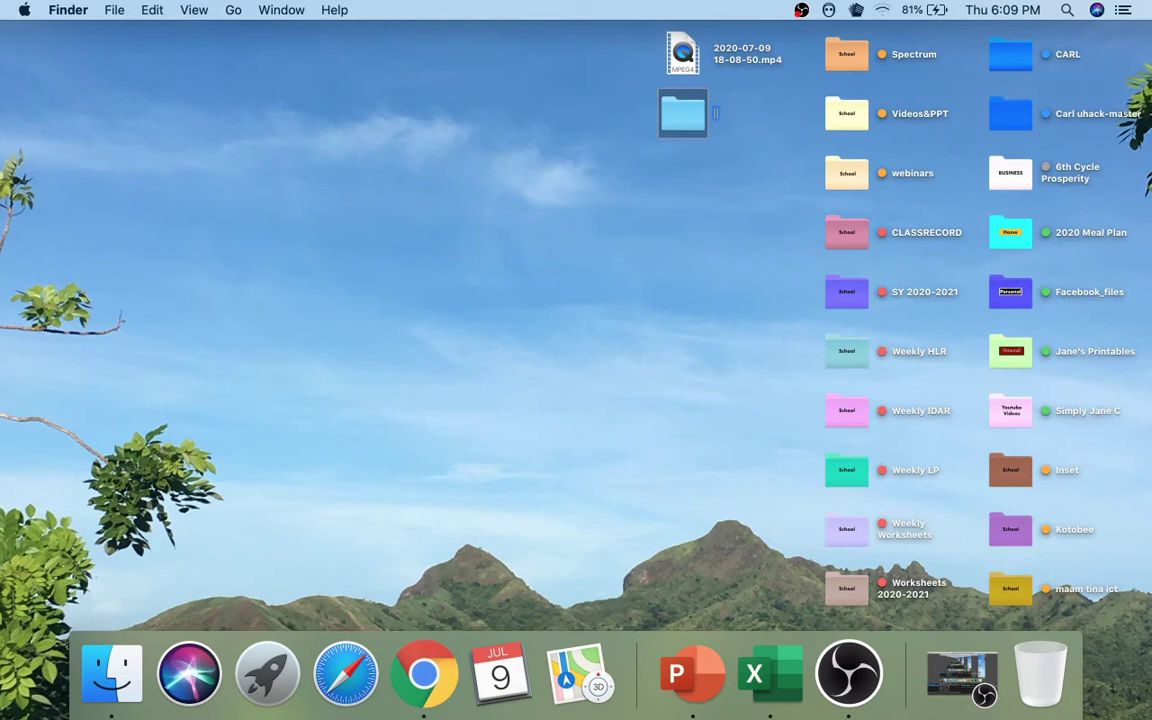
pyautogui.write('Lesson Plan')
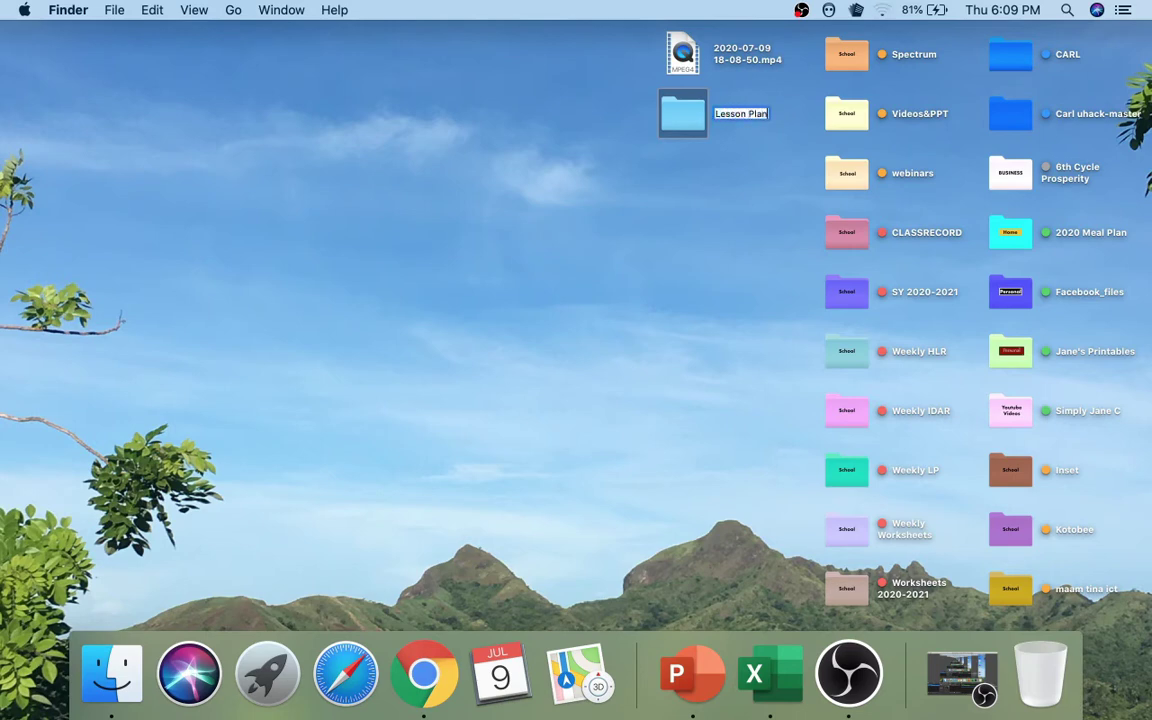
pyautogui.click(709, 158)
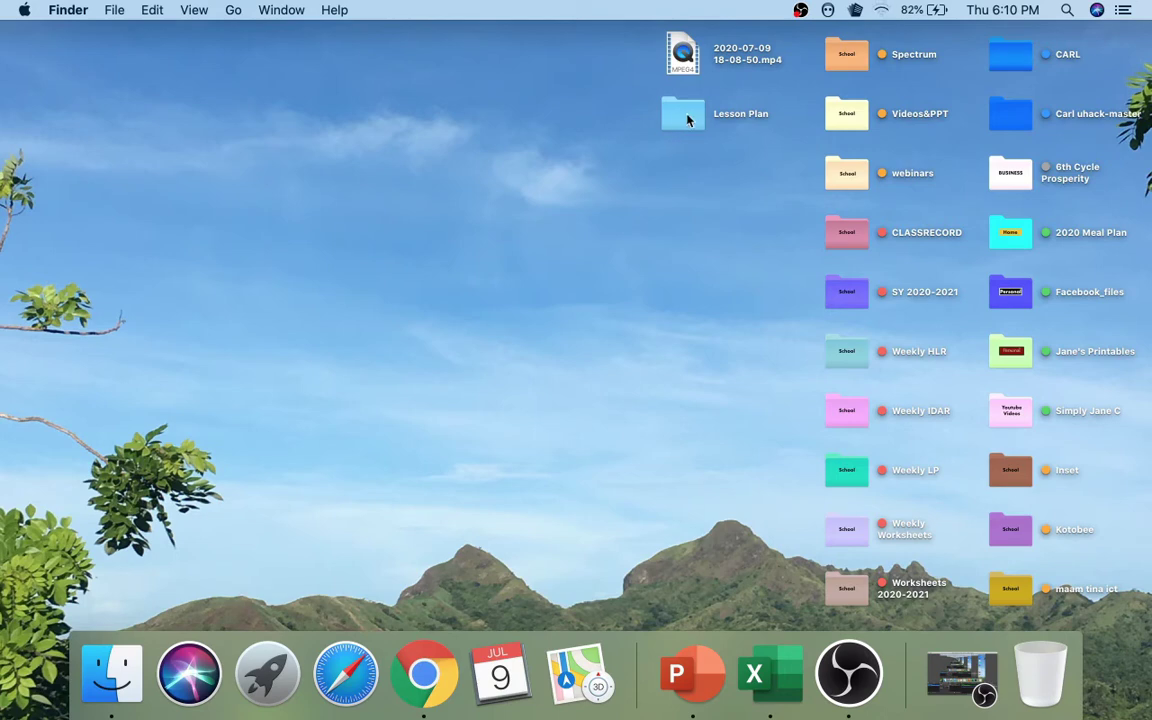
# Step: Open the info window of the Lesson Plan folder and copy its folder icon
pyautogui.click(686, 124)
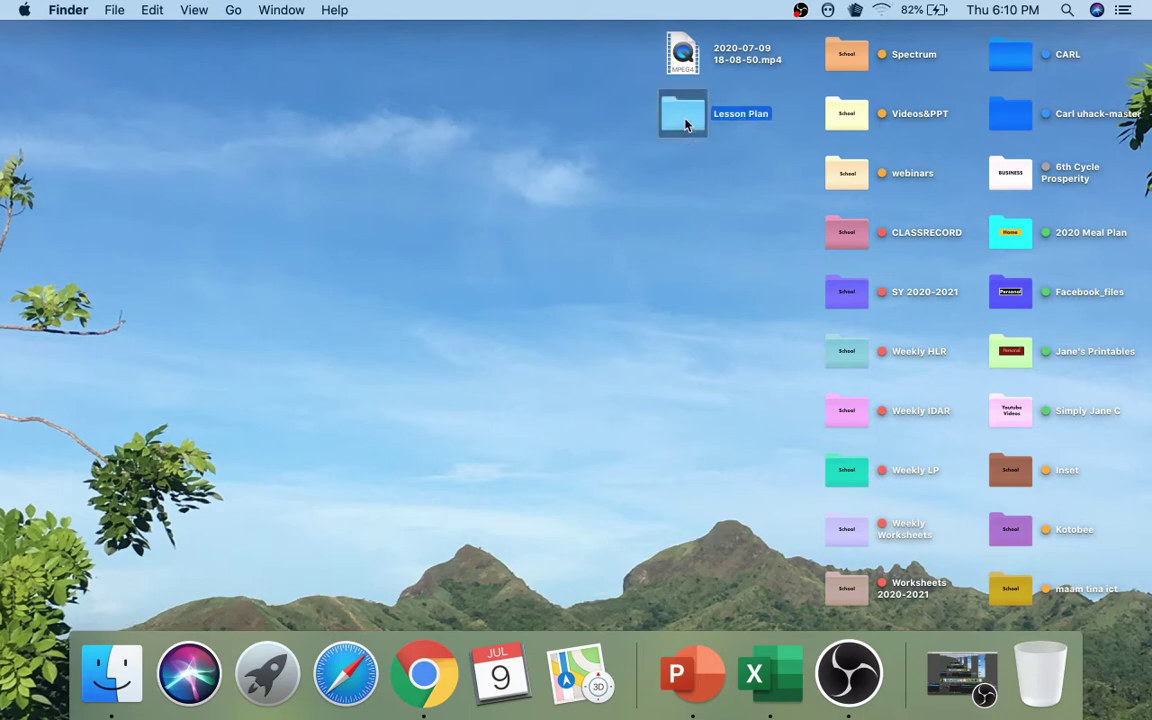
pyautogui.rightClick(686, 124)
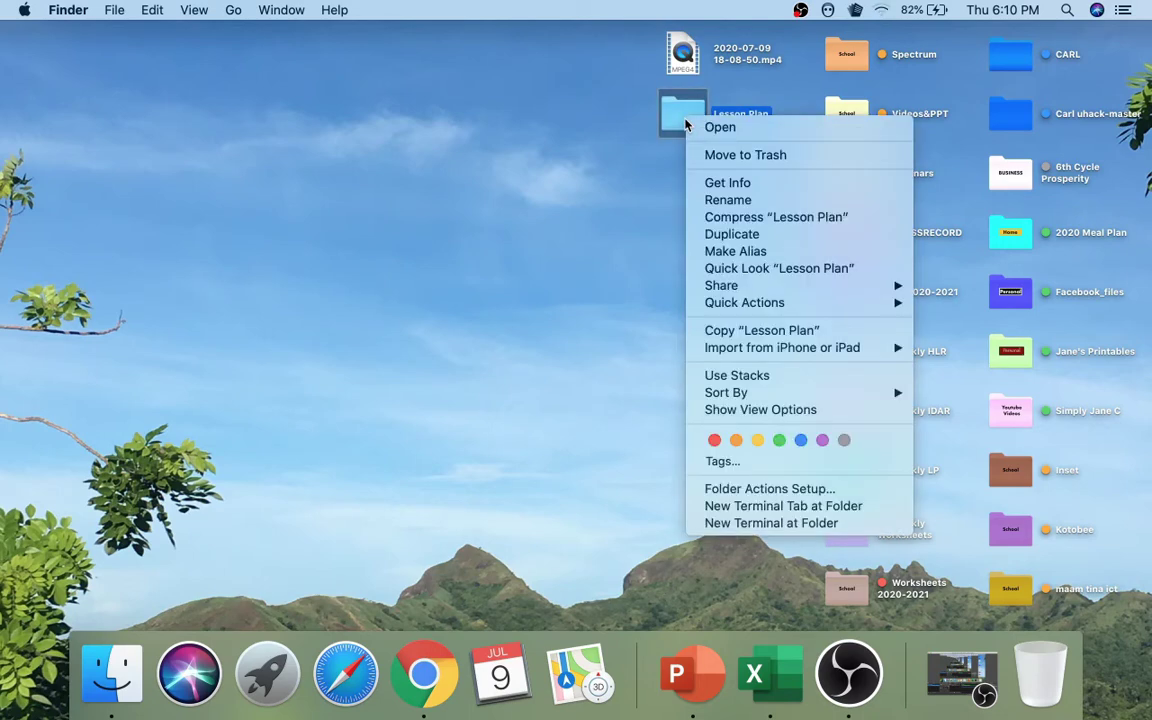
pyautogui.click(727, 183)
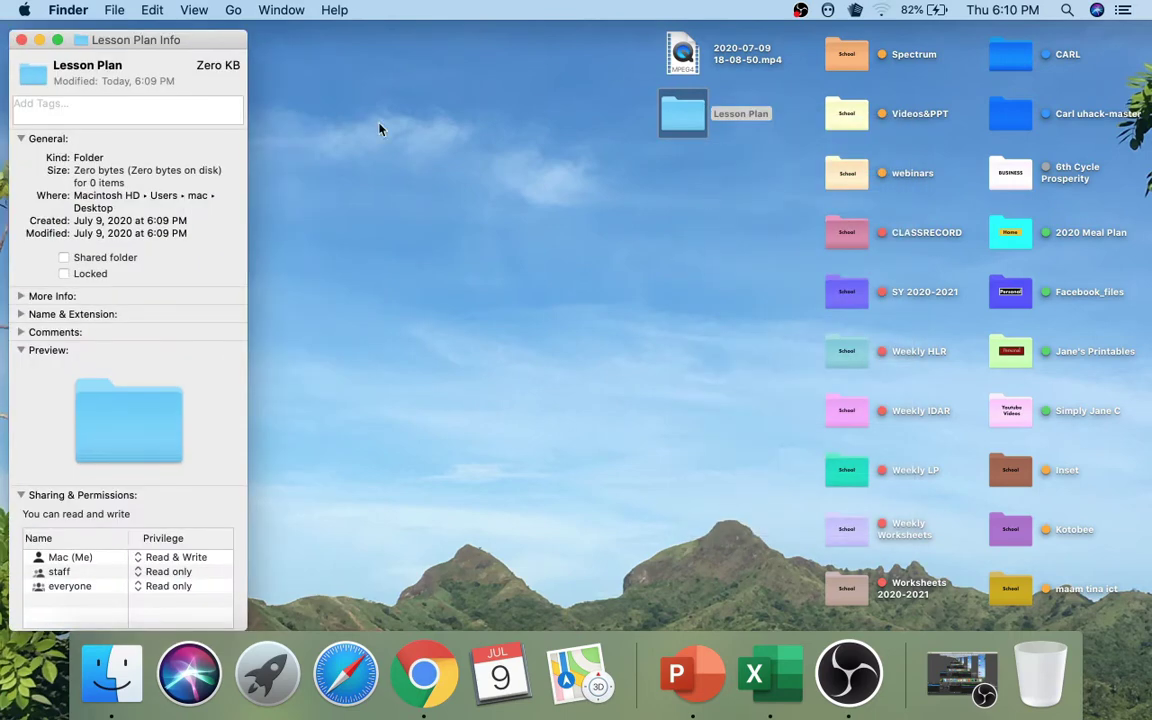
pyautogui.click(33, 76)
pyautogui.click(152, 12)
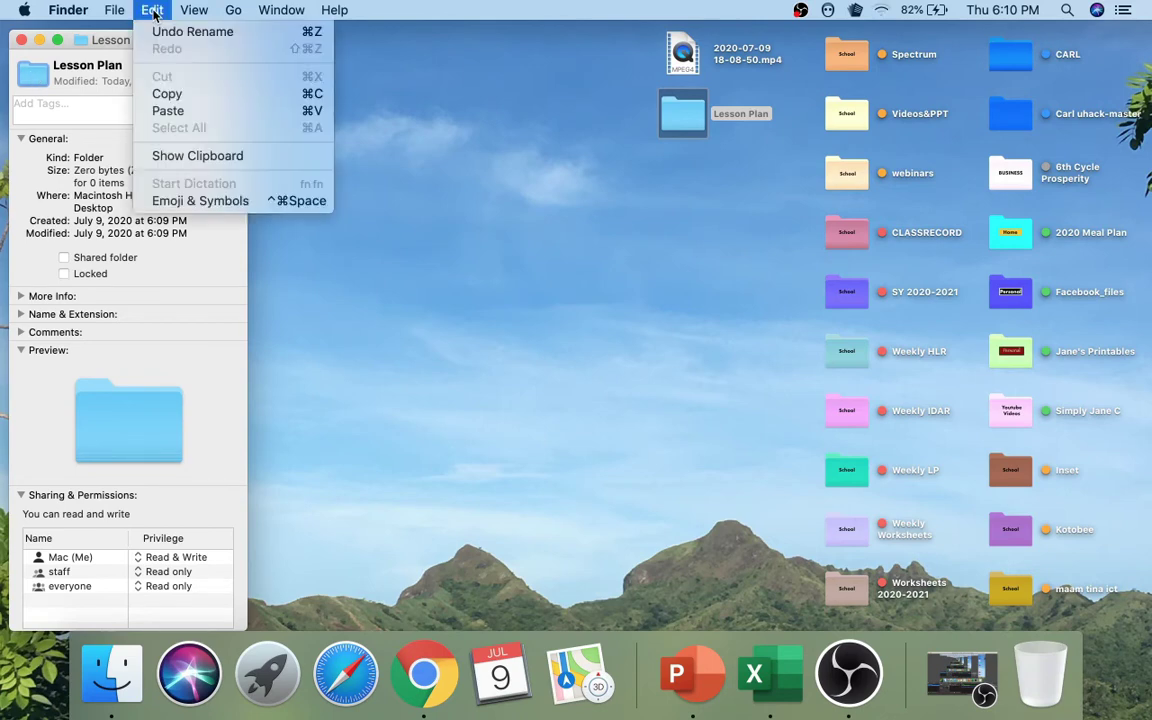
pyautogui.click(195, 100)
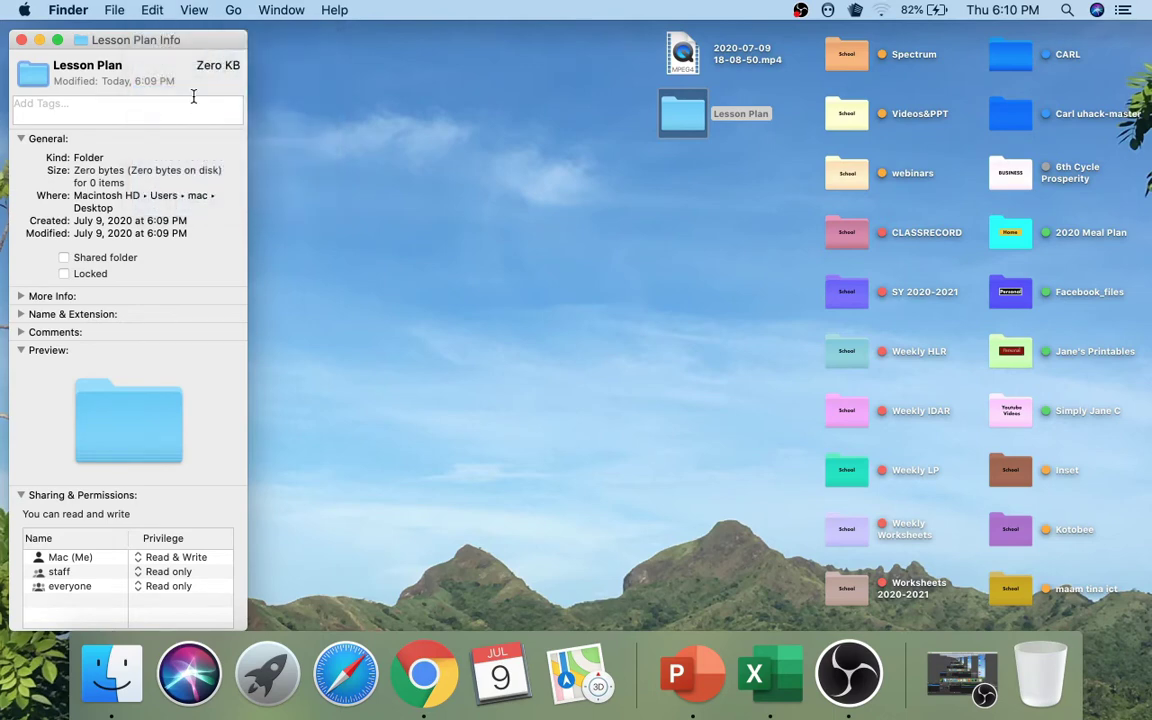
# Step: Switch to Preview, create a new image from the copied folder icon, and place its window beside the Lesson Plan info window
pyautogui.click(268, 660)
pyautogui.hscroll(-3, 451, 468)
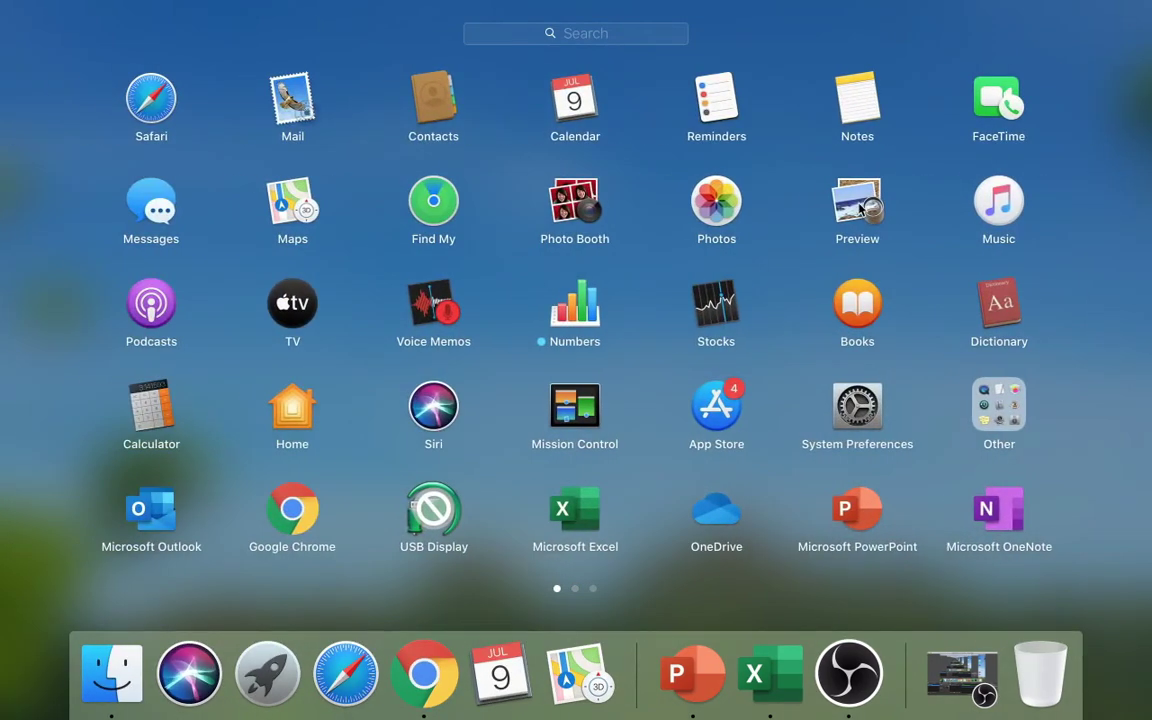
pyautogui.click(858, 206)
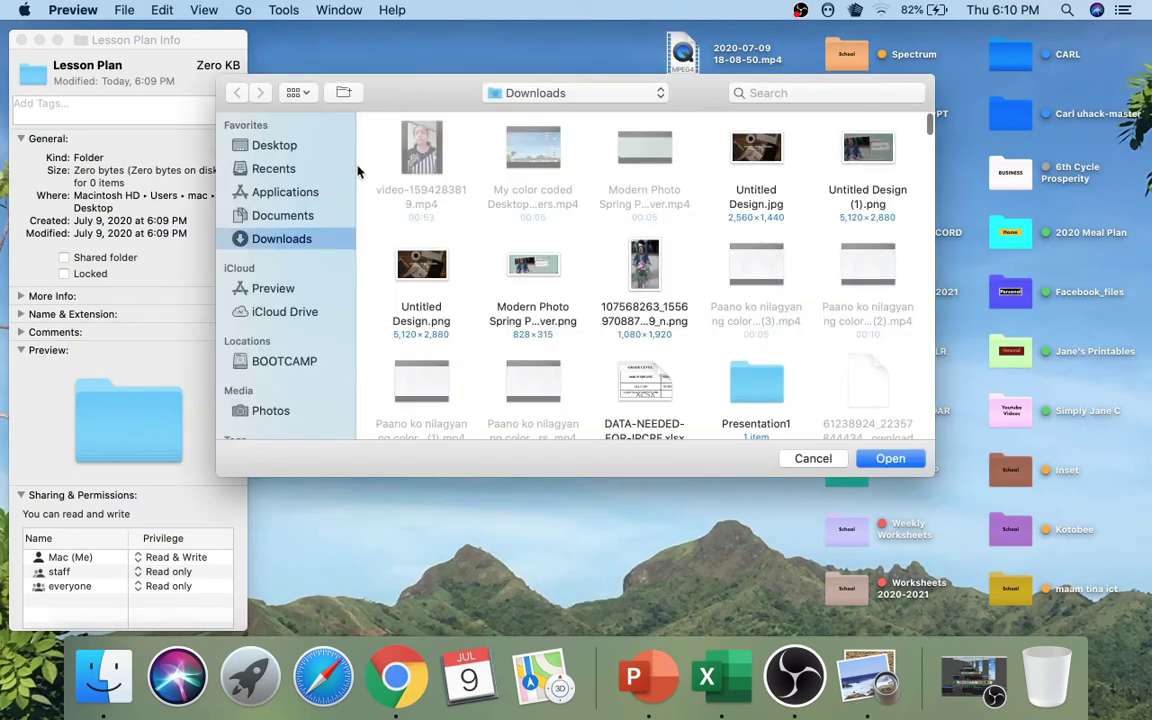
pyautogui.click(121, 12)
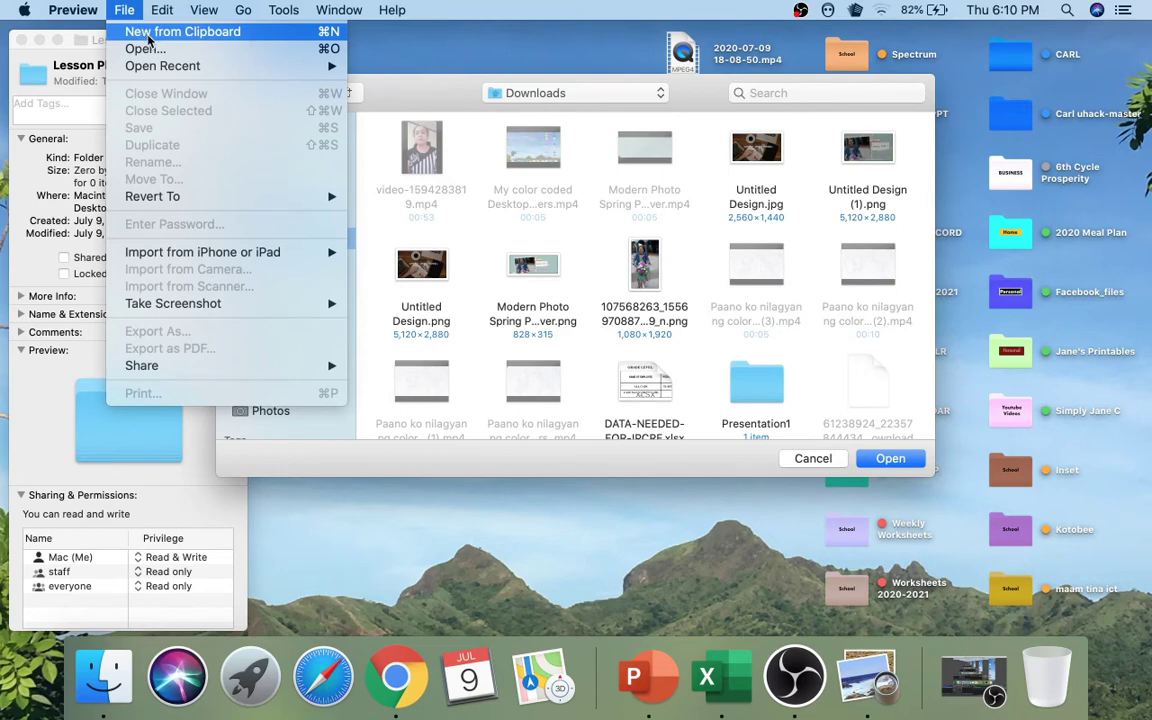
pyautogui.click(148, 38)
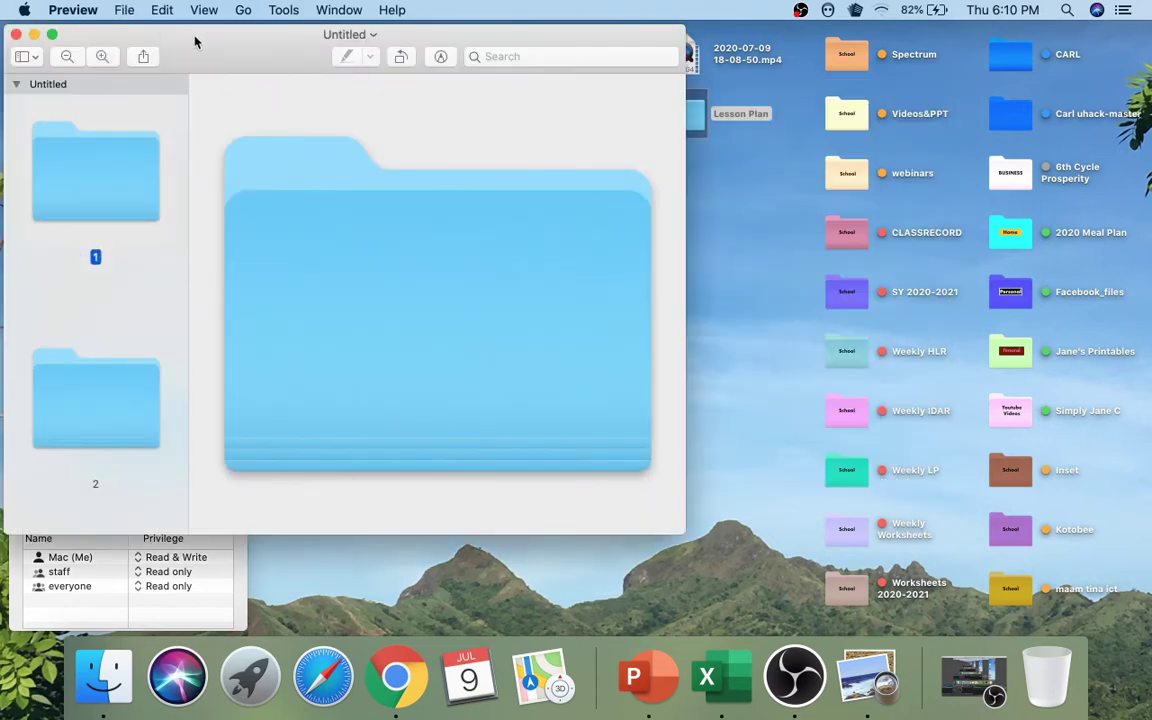
pyautogui.moveTo(195, 40); pyautogui.dragTo(443, 38)
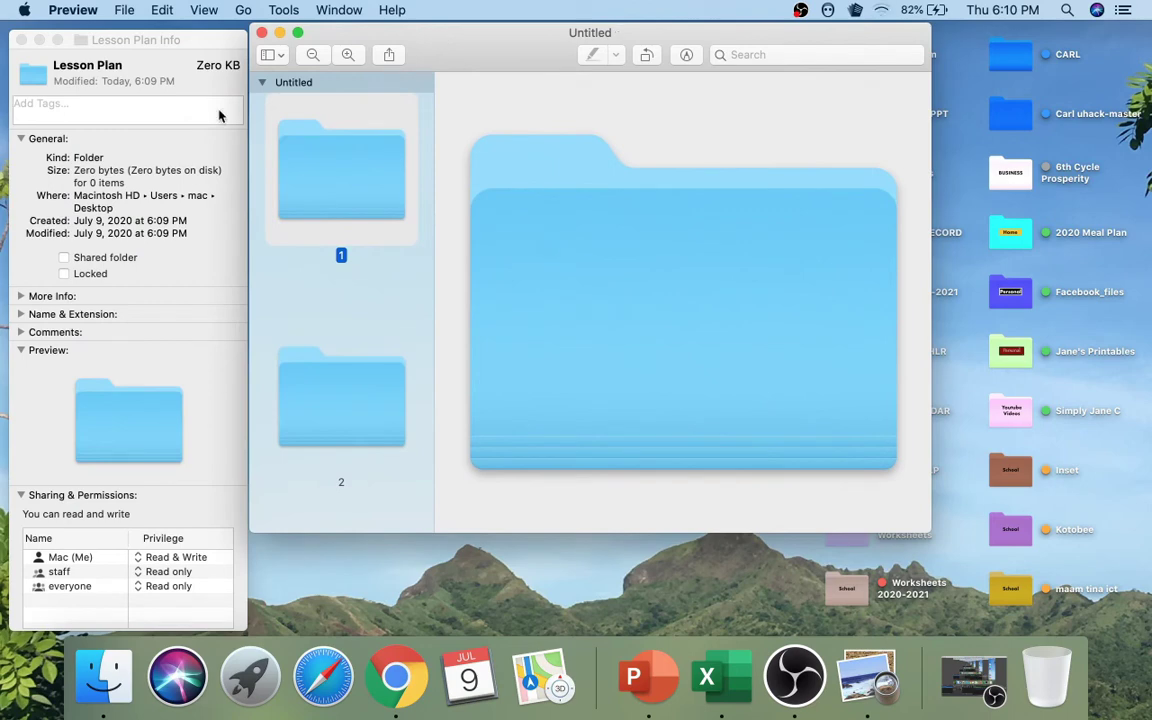
# Step: Select the entire first icon image and add a markup text box reading "School" on the folder
pyautogui.click(163, 11)
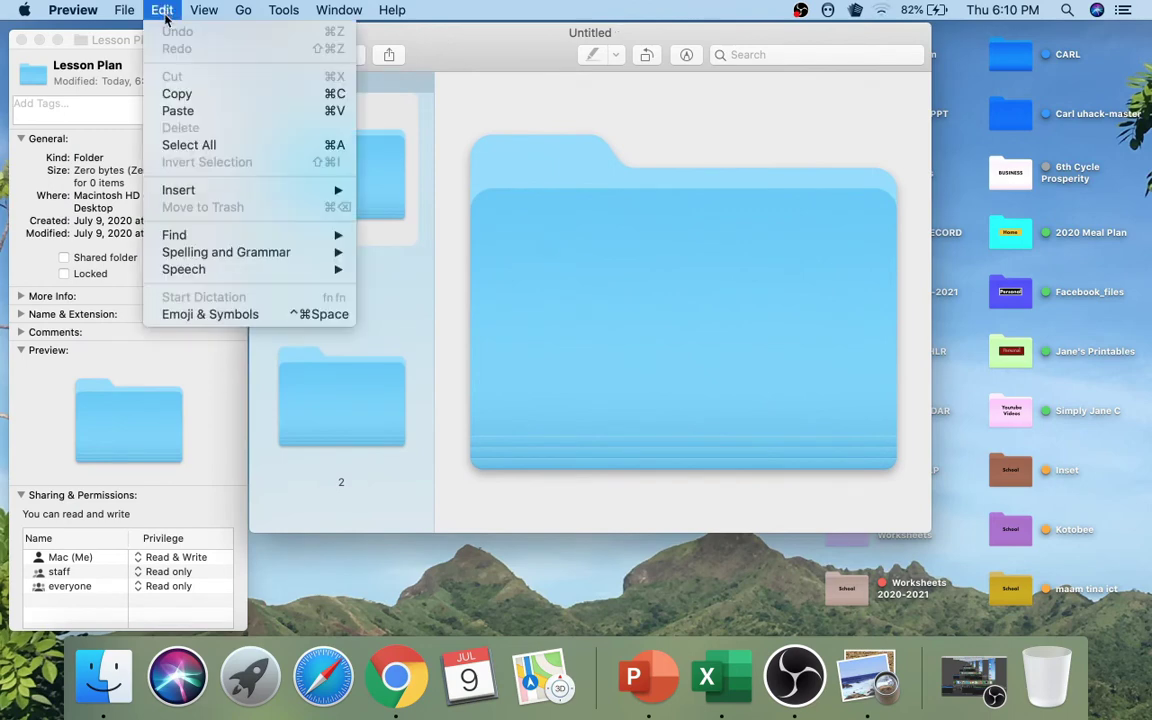
pyautogui.click(224, 147)
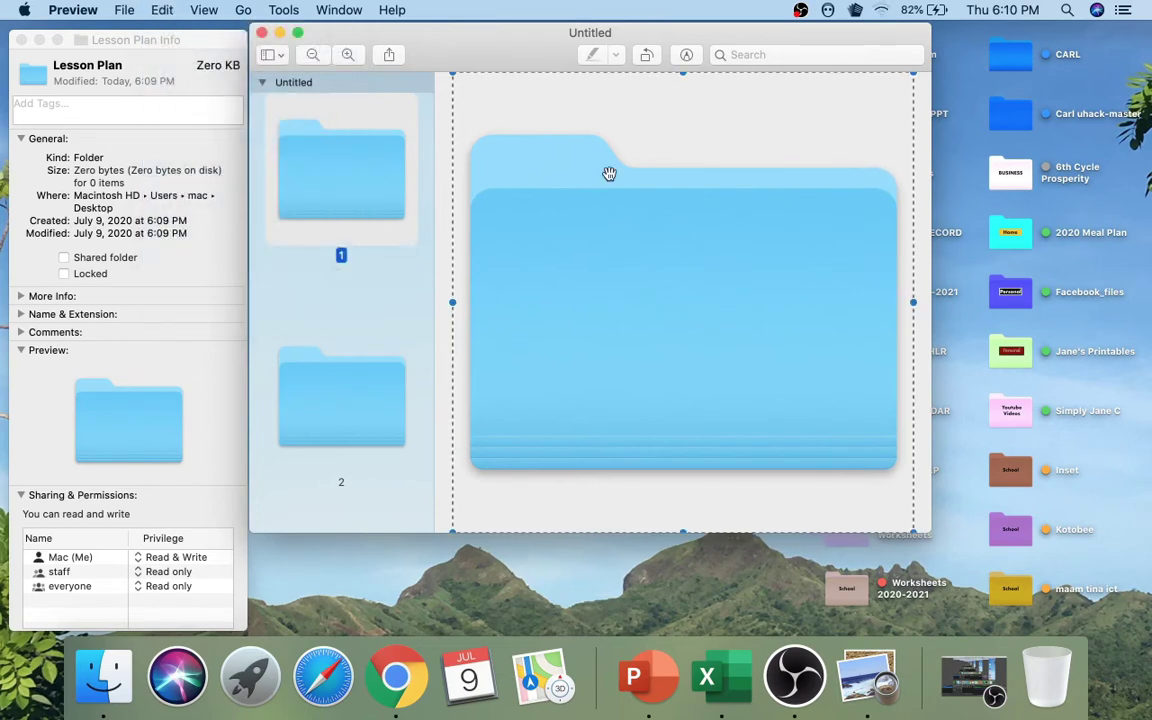
pyautogui.click(686, 55)
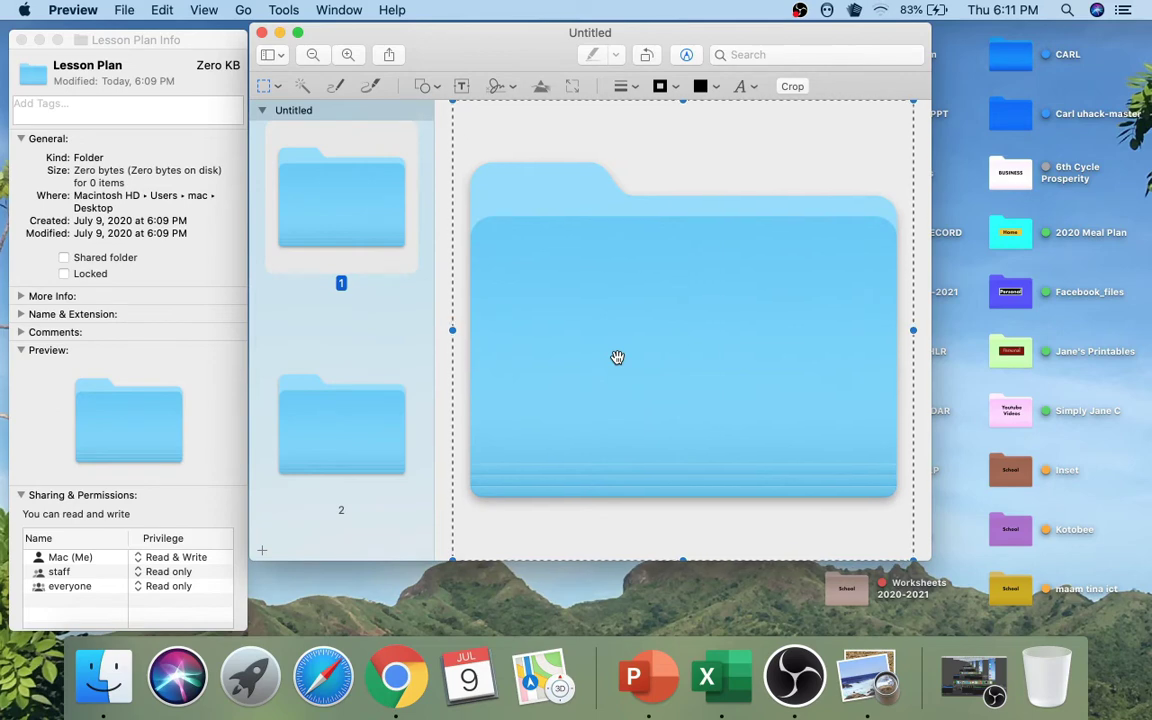
pyautogui.click(461, 89)
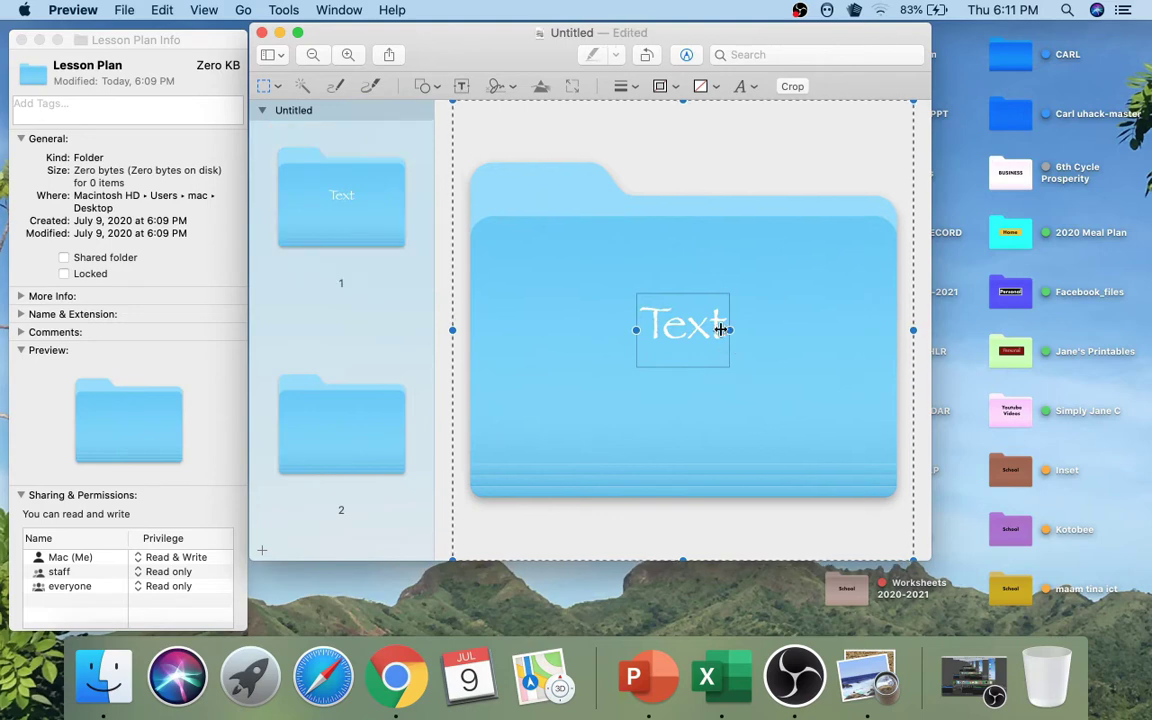
pyautogui.write('School')
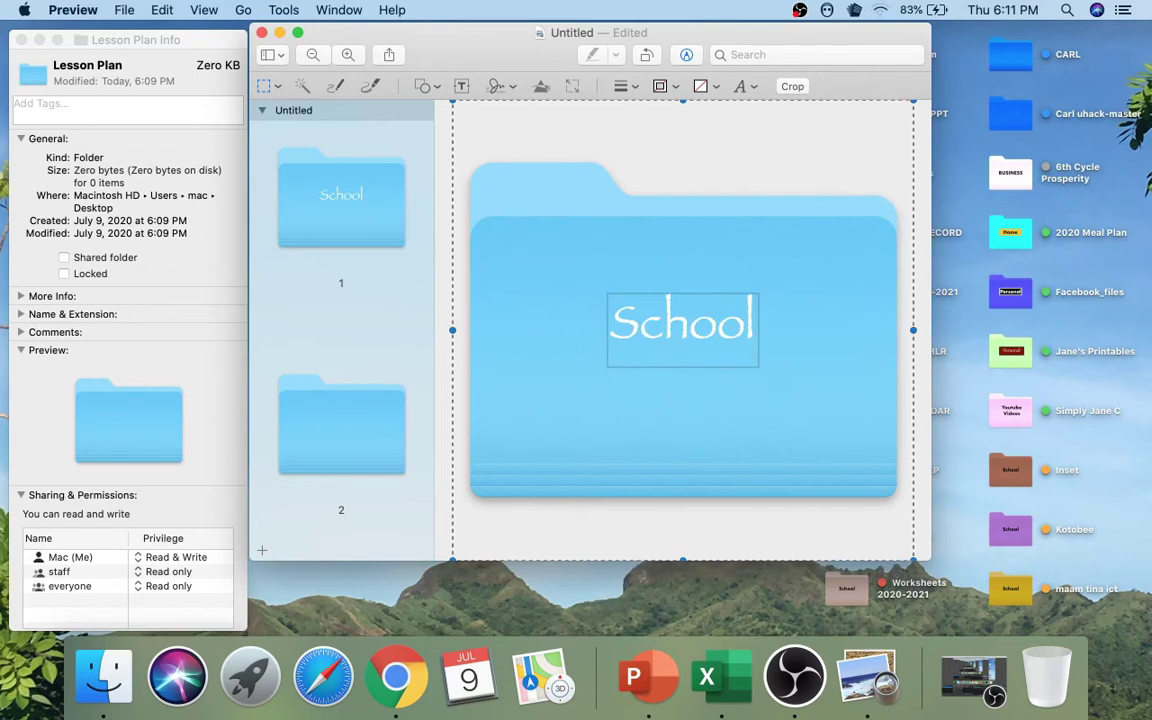
pyautogui.click(757, 364)
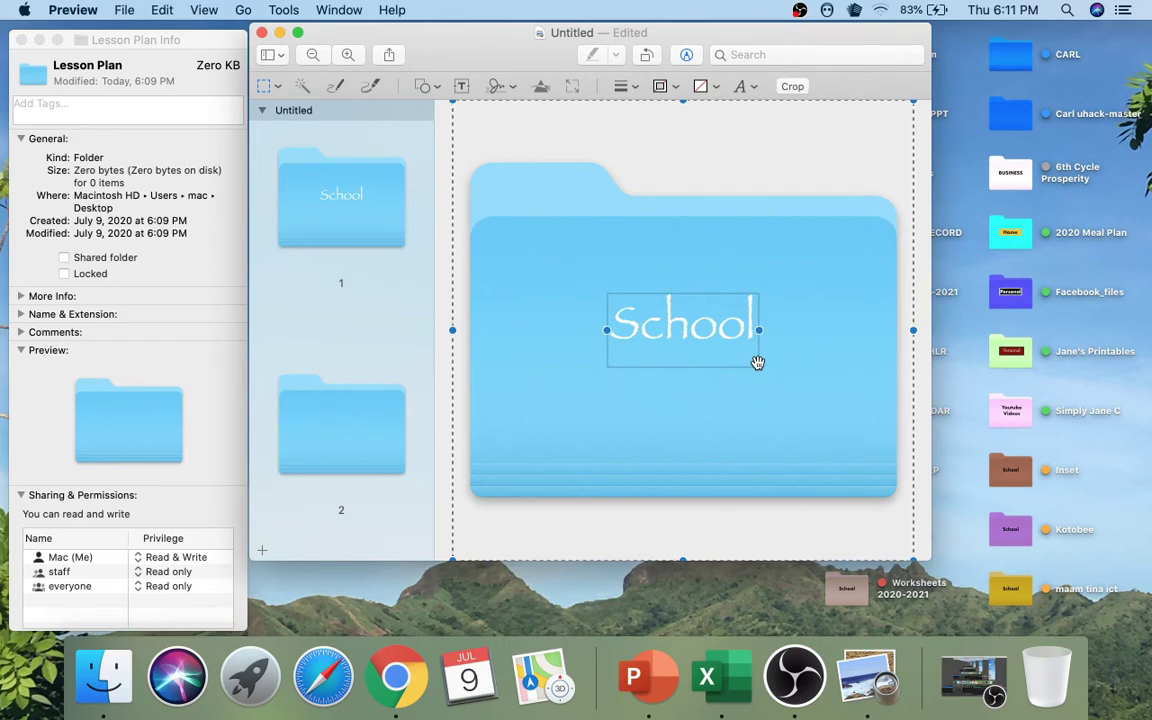
# Step: Fill the School text box with black and shift it slightly on the folder
pyautogui.click(716, 90)
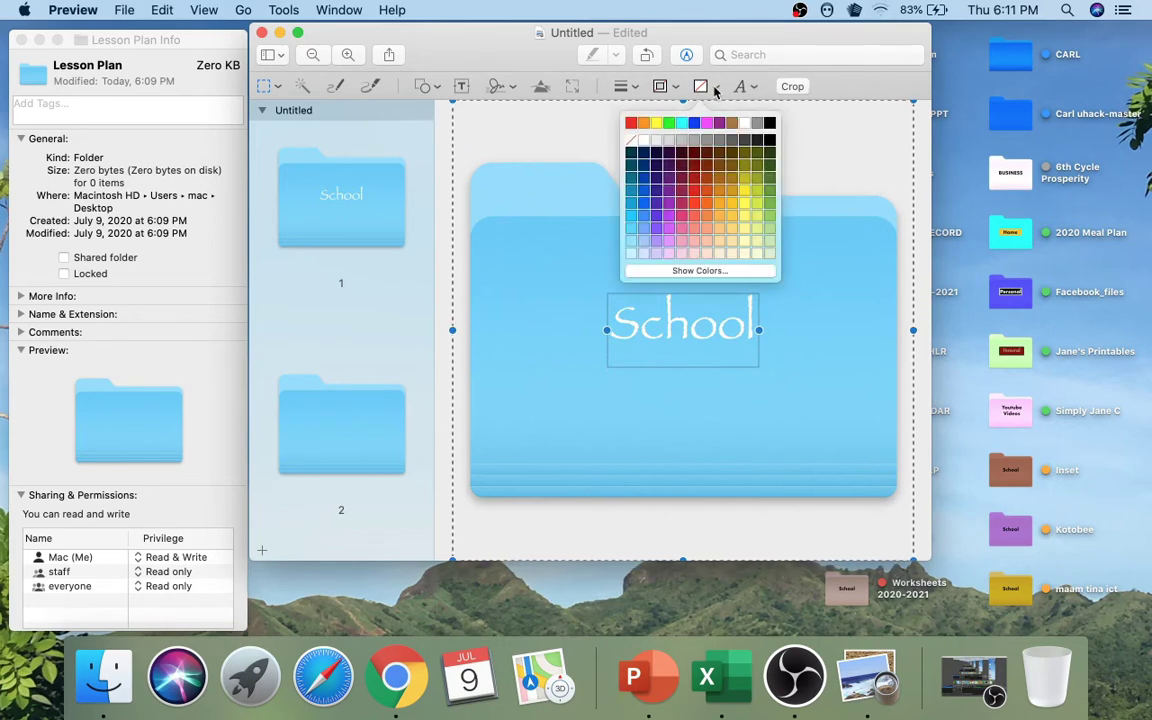
pyautogui.click(769, 122)
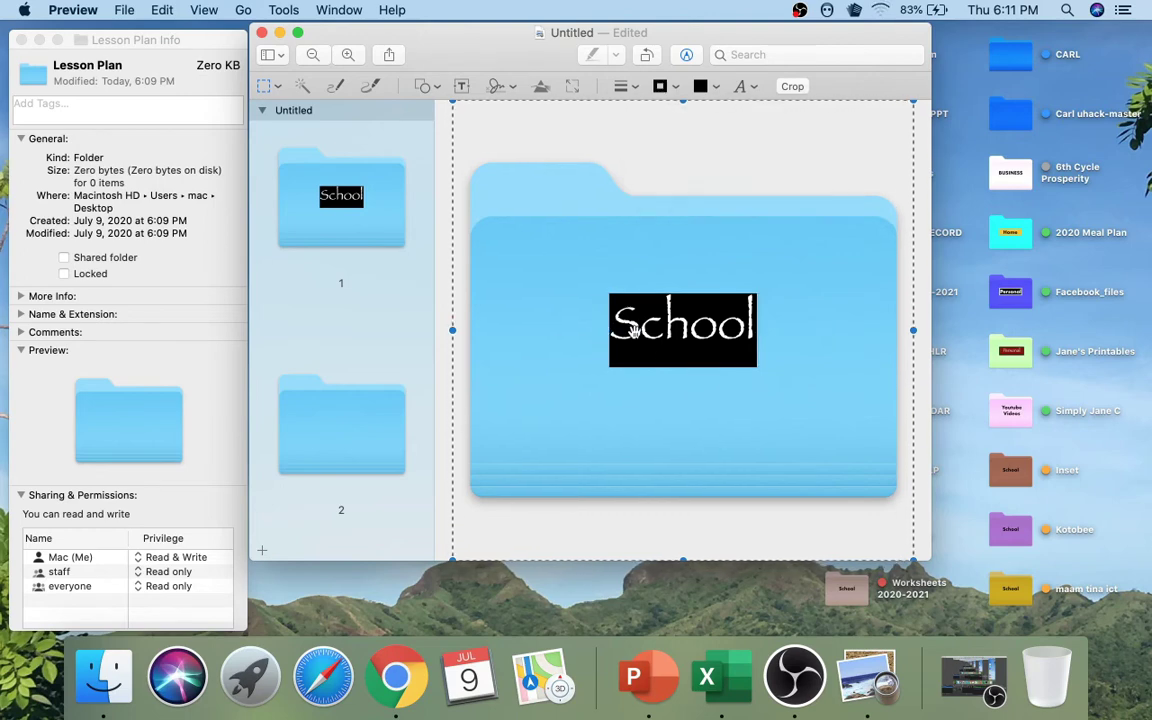
pyautogui.moveTo(623, 332); pyautogui.dragTo(629, 338)
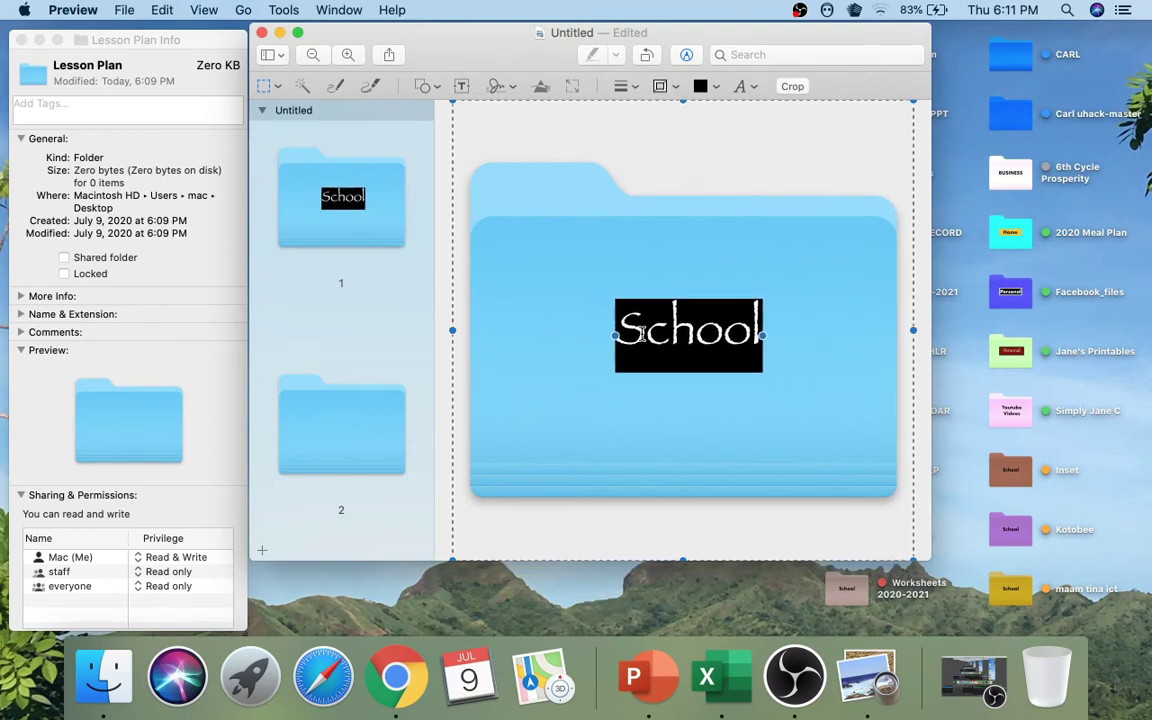
# Step: Change the colour of the School text to yellow
pyautogui.doubleClick(641, 334)
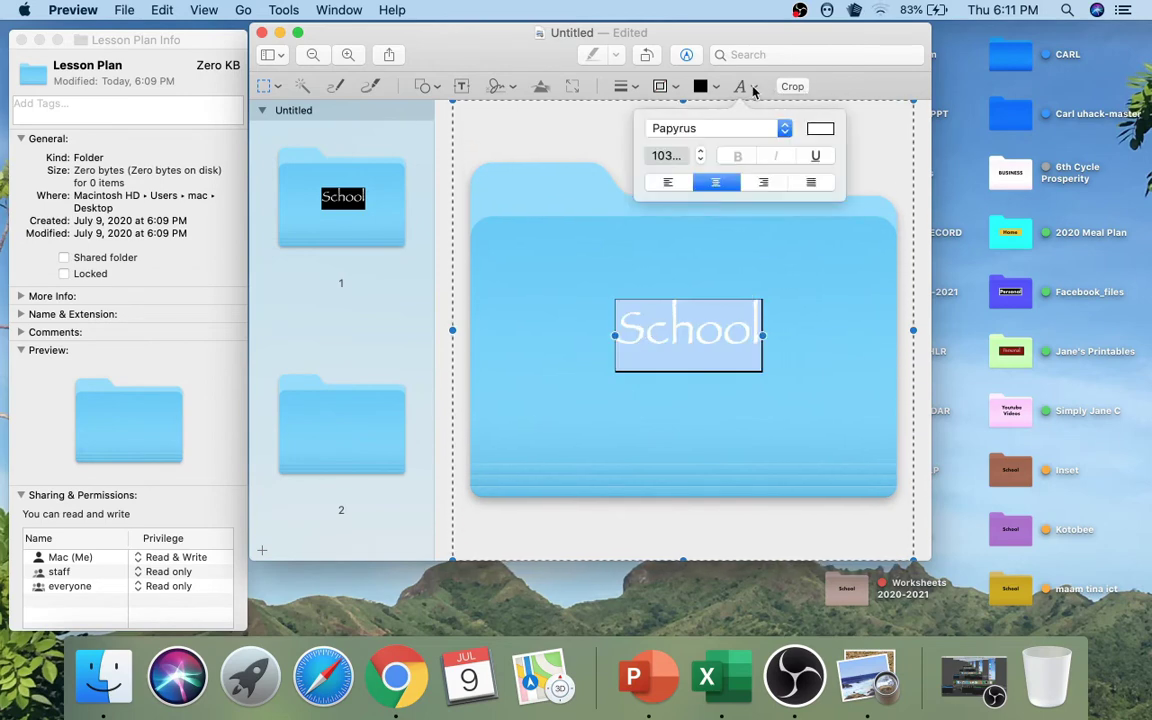
pyautogui.click(821, 130)
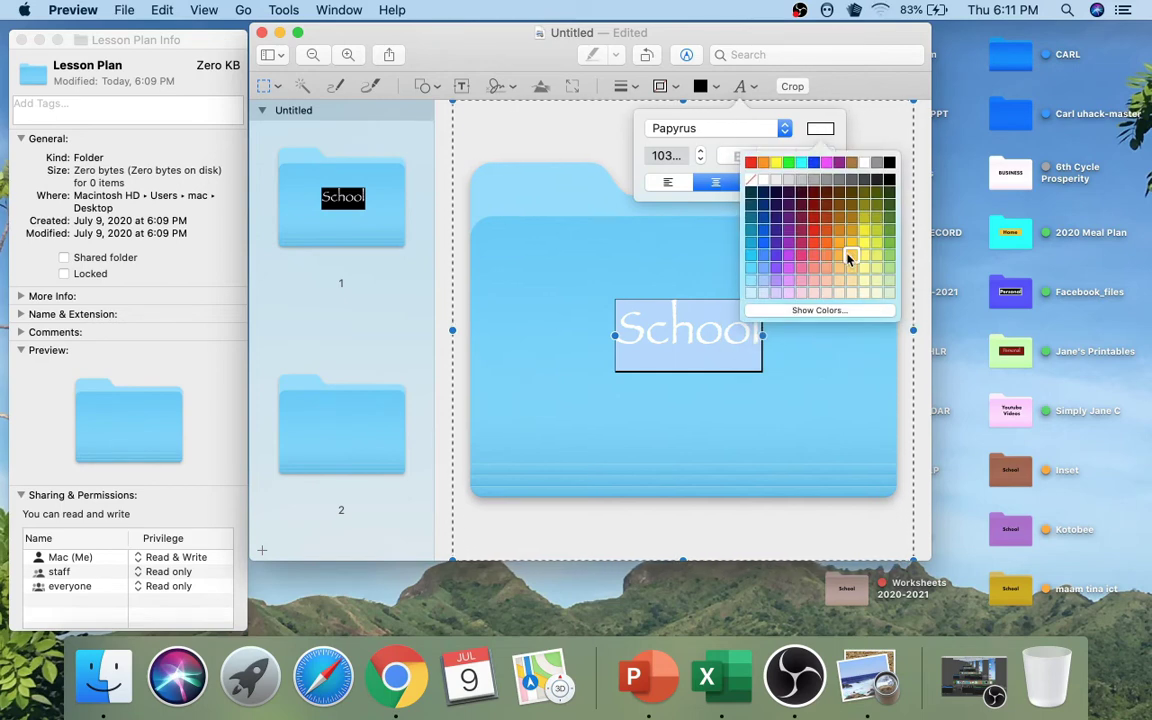
pyautogui.click(864, 245)
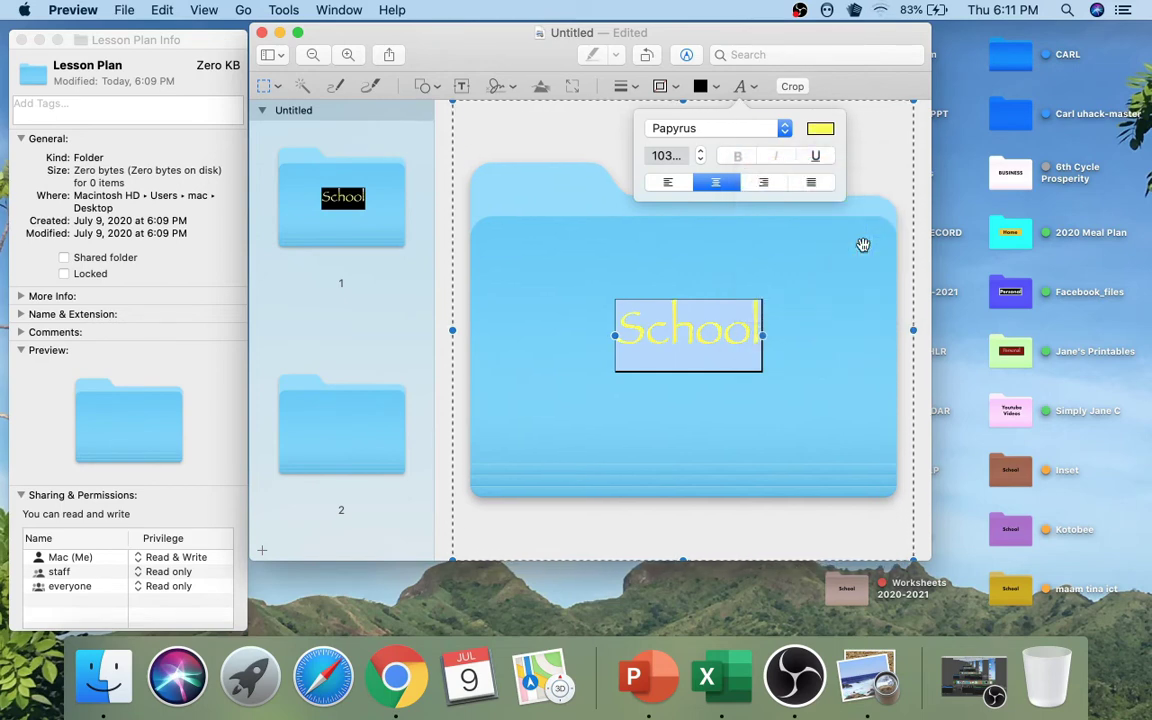
pyautogui.click(738, 401)
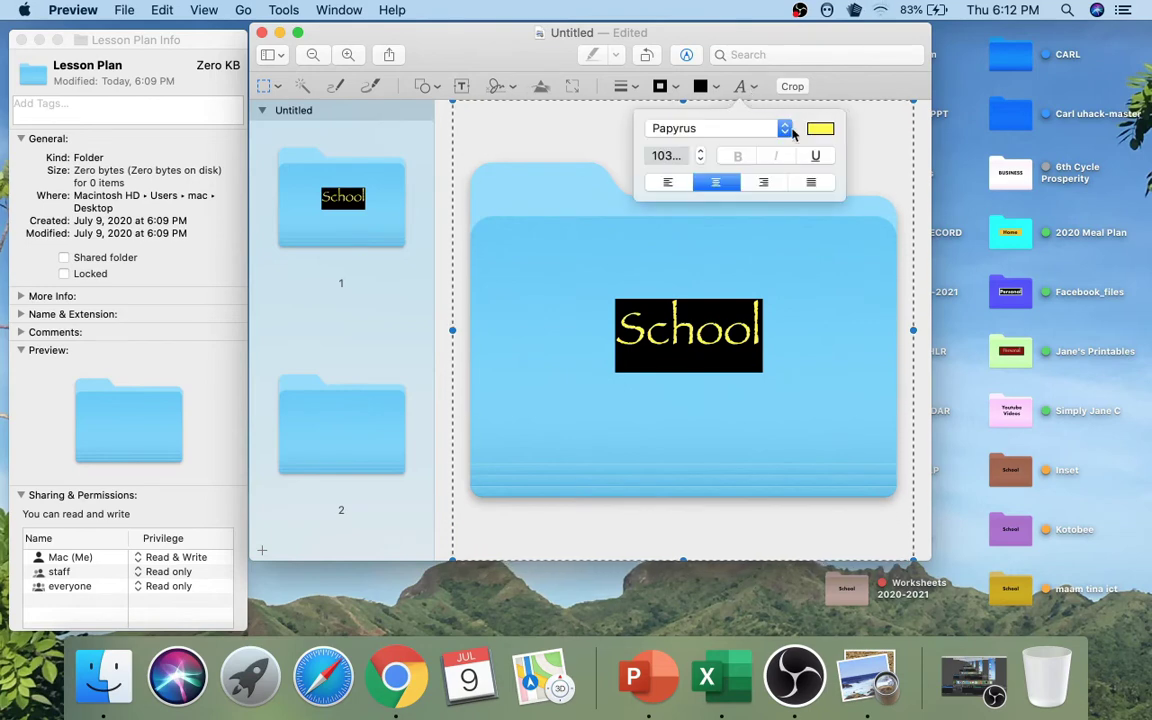
# Step: Widen the black School text box on both sides so it extends well beyond the word
pyautogui.click(758, 330)
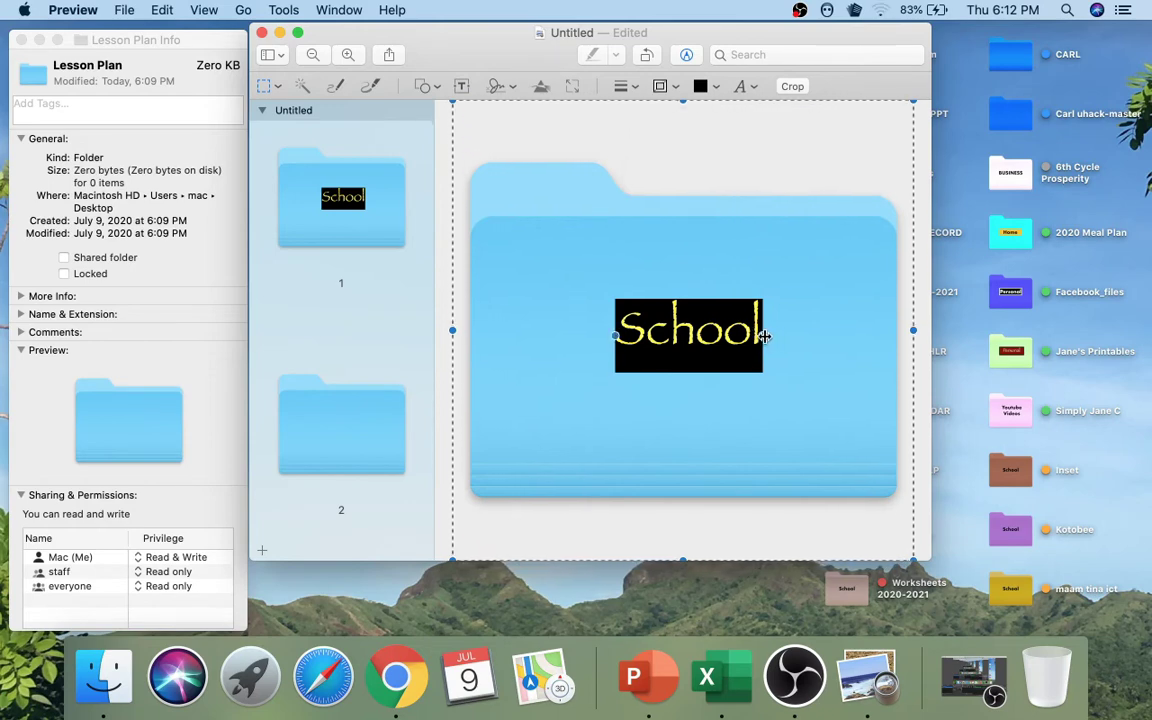
pyautogui.moveTo(763, 337); pyautogui.dragTo(829, 336)
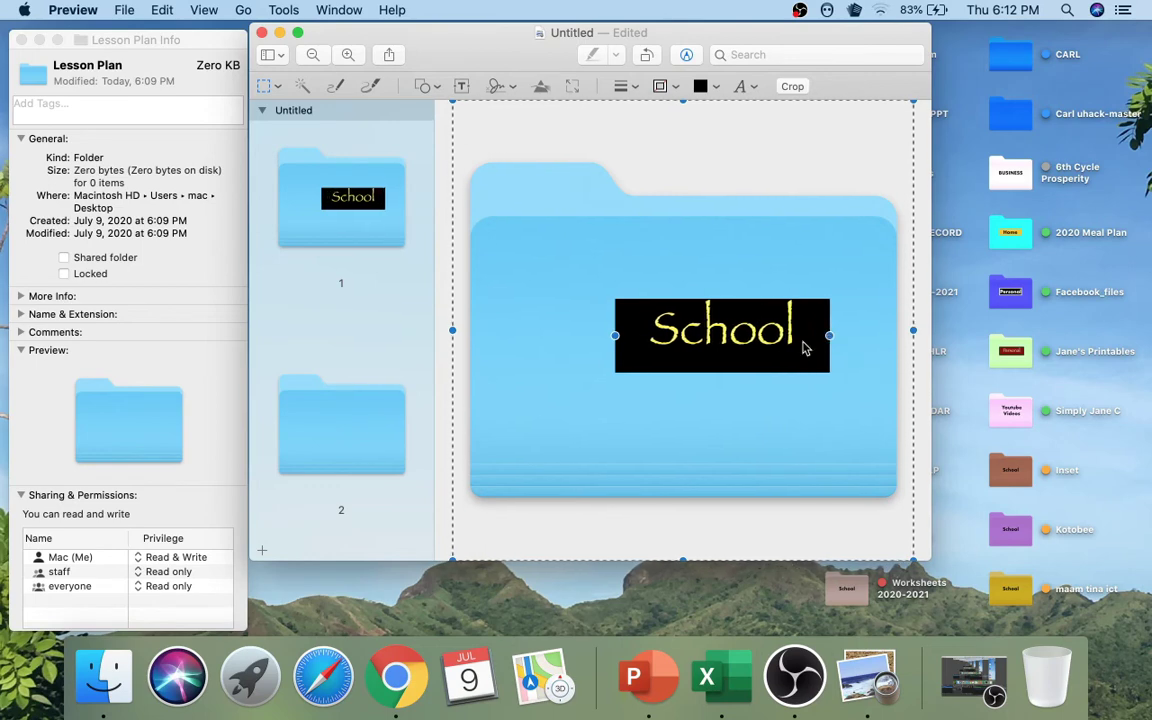
pyautogui.moveTo(619, 335); pyautogui.dragTo(584, 337)
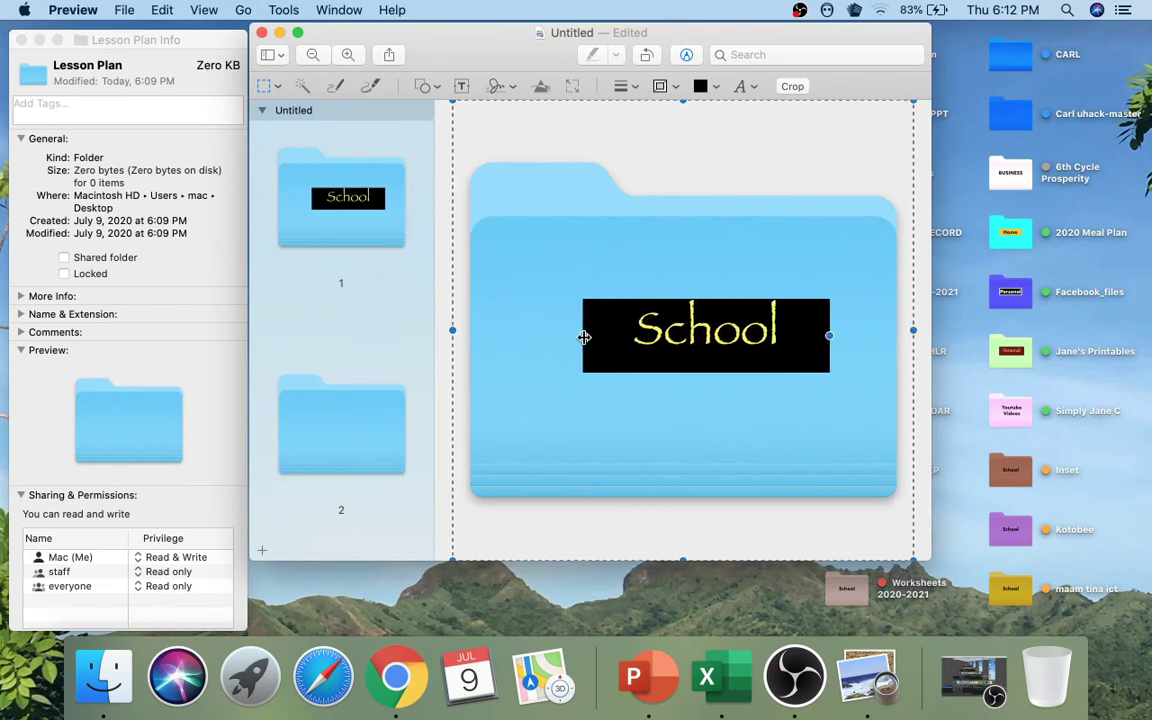
# Step: Increase the font size of the School text by one step to about 104
pyautogui.doubleClick(636, 328)
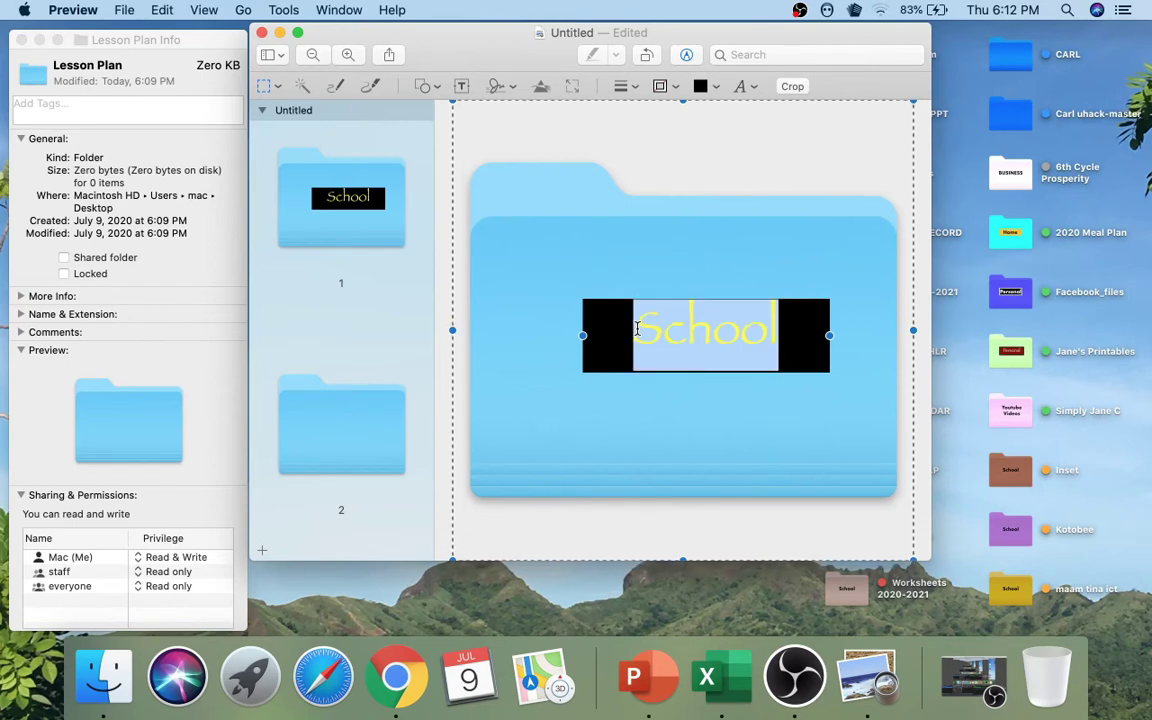
pyautogui.click(747, 87)
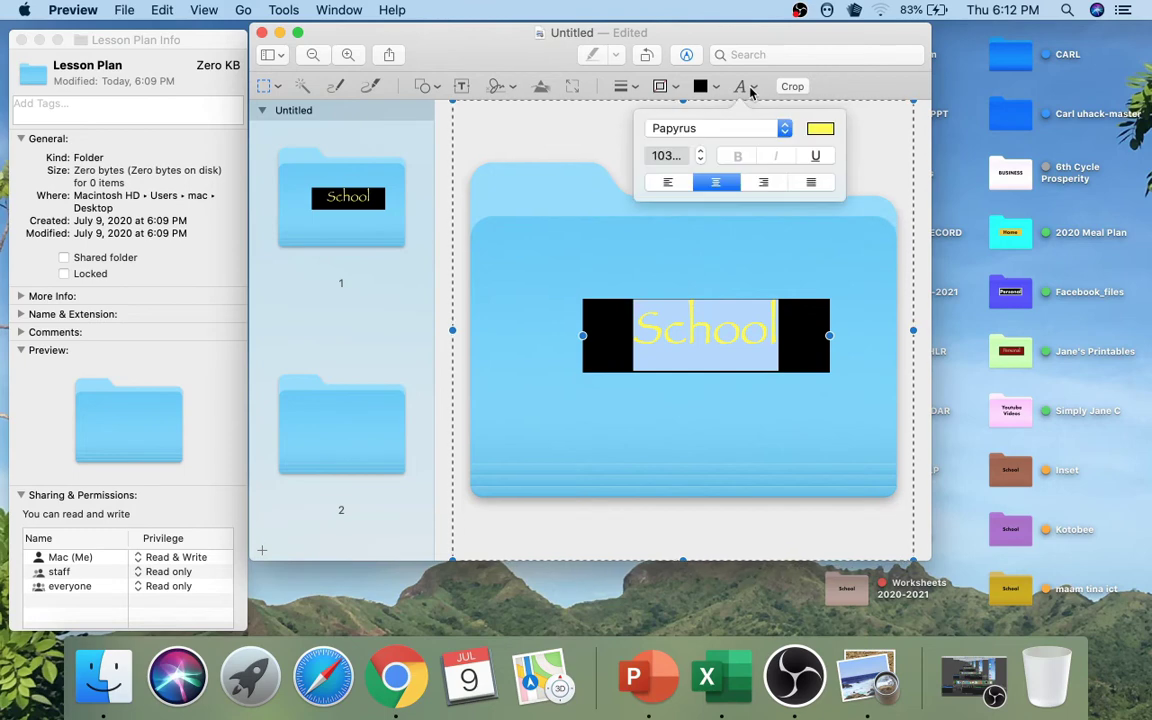
pyautogui.click(700, 151)
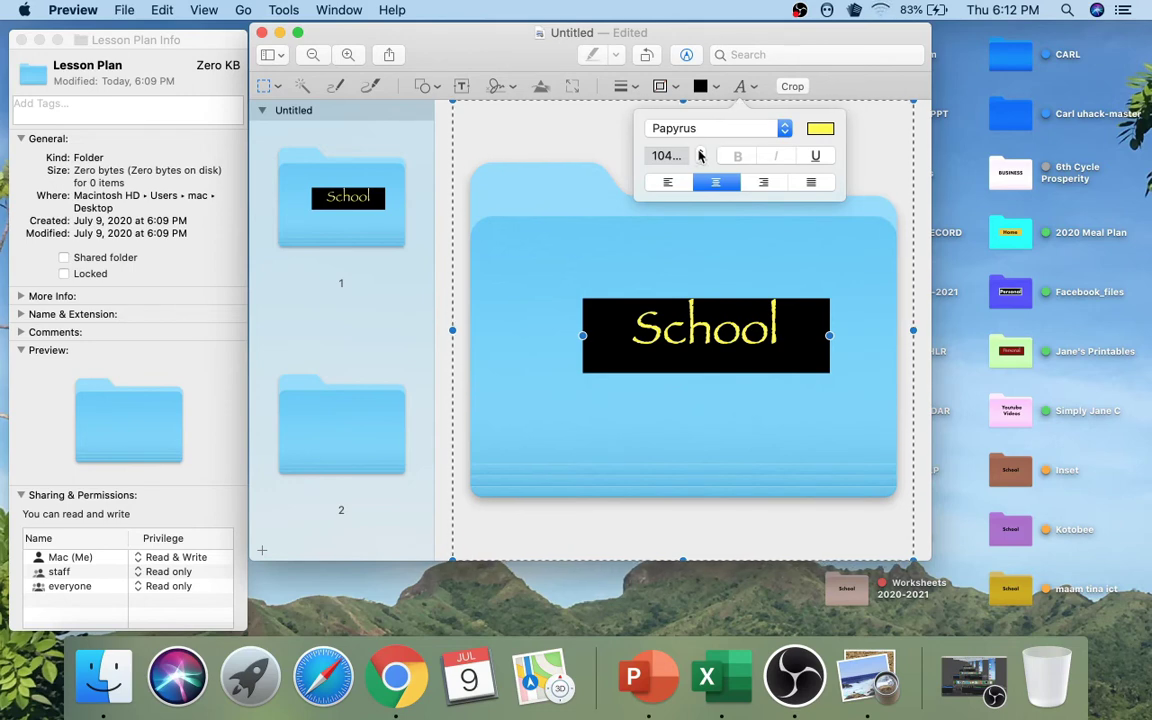
pyautogui.click(676, 400)
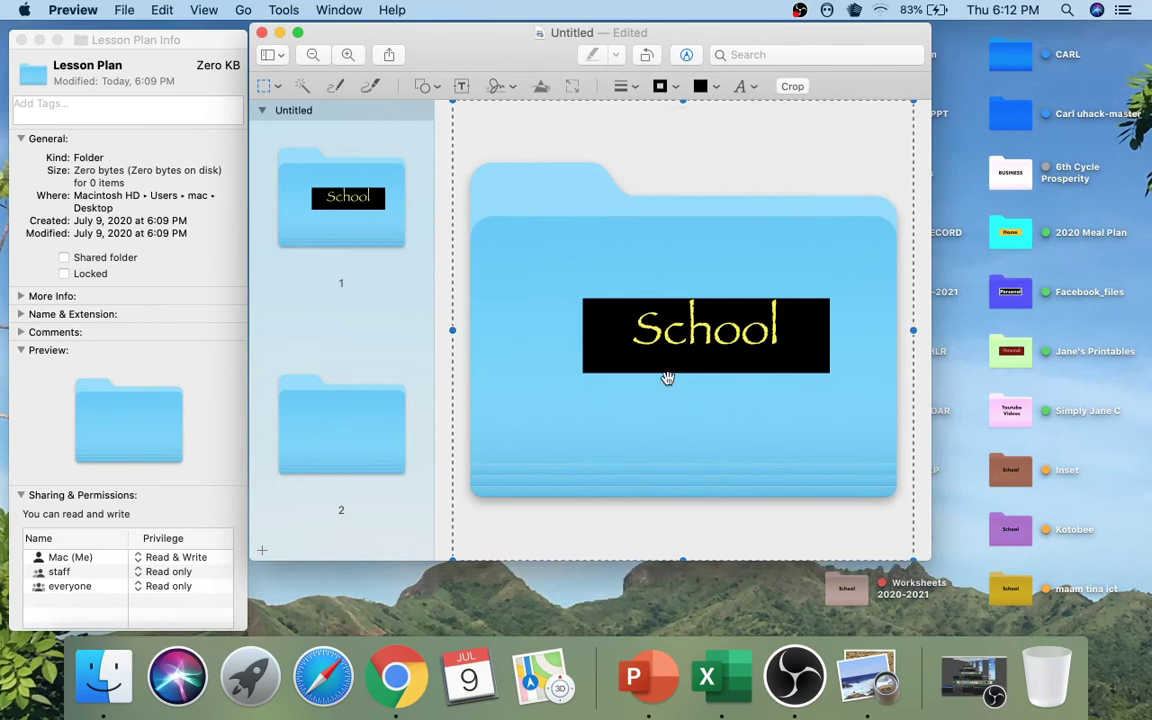
# Step: Increase the font size of the School text by one step to about 105
pyautogui.click(656, 325)
pyautogui.doubleClick(656, 325)
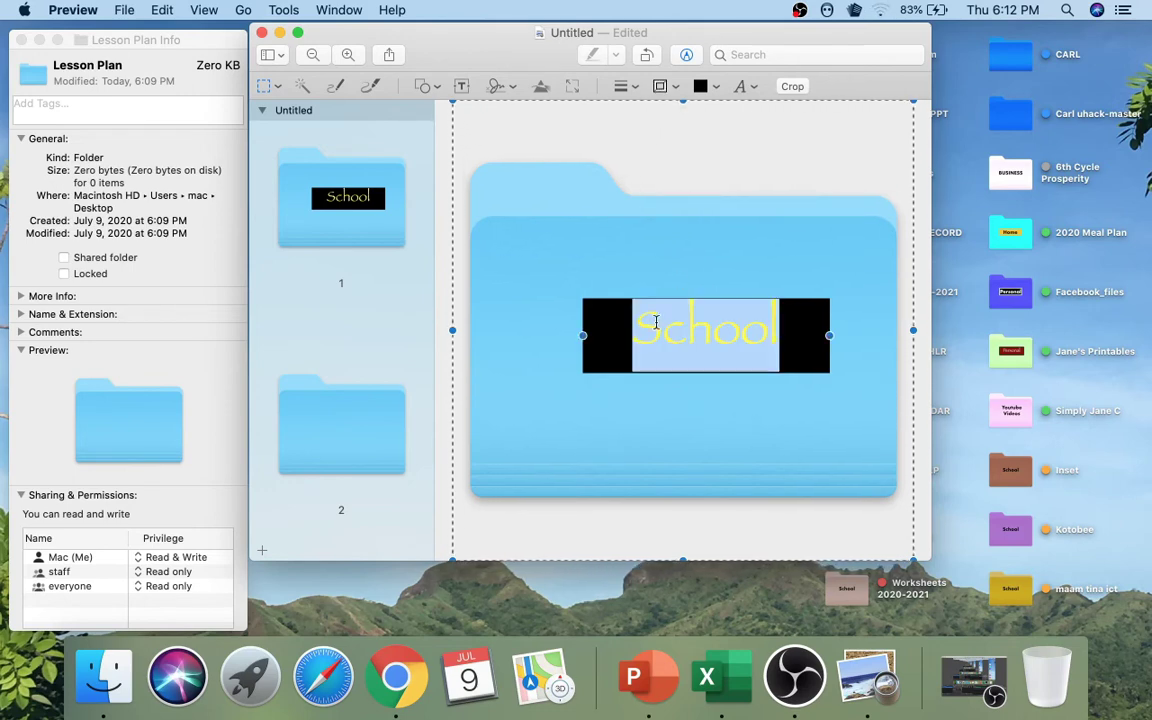
pyautogui.click(756, 90)
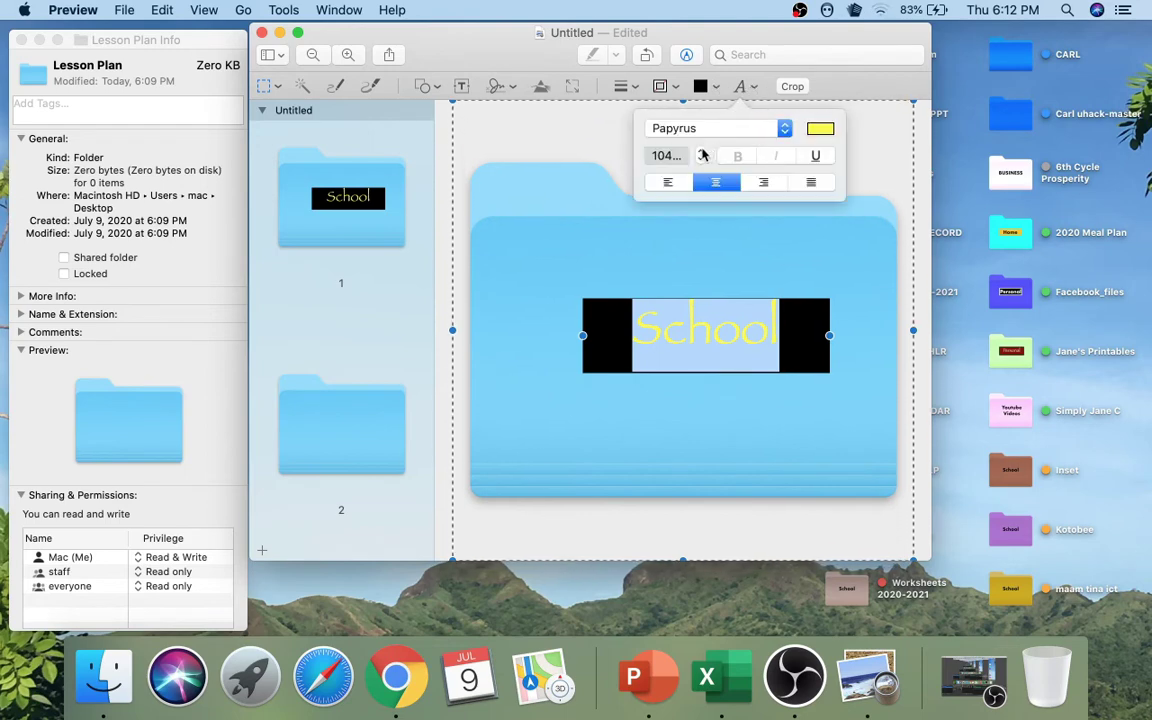
pyautogui.click(702, 151)
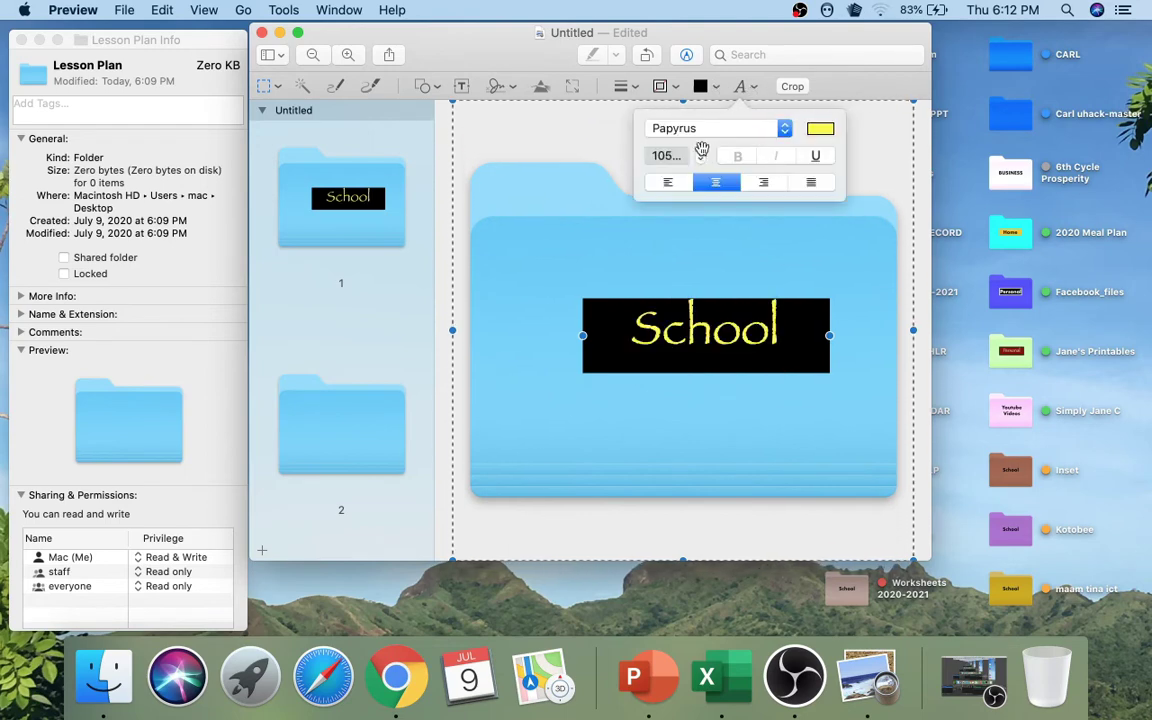
pyautogui.click(717, 411)
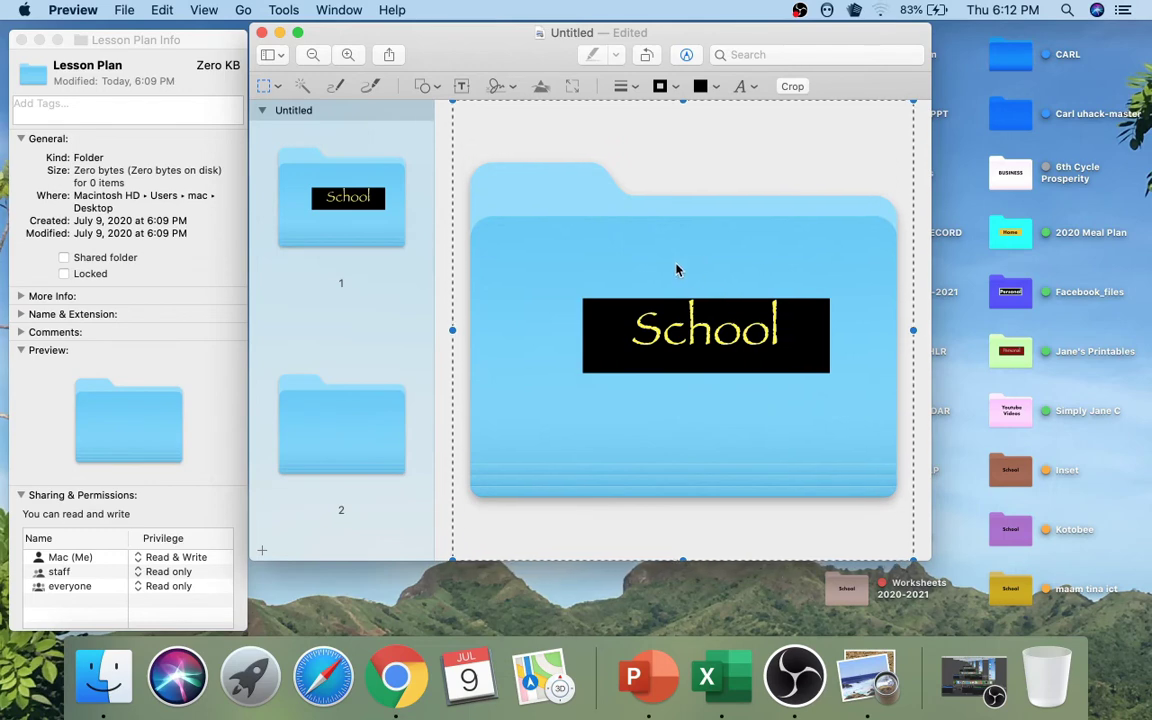
# Step: Adjust the folder image's colour by shifting the tint strongly towards magenta and lowering the saturation well below the midpoint
pyautogui.click(540, 88)
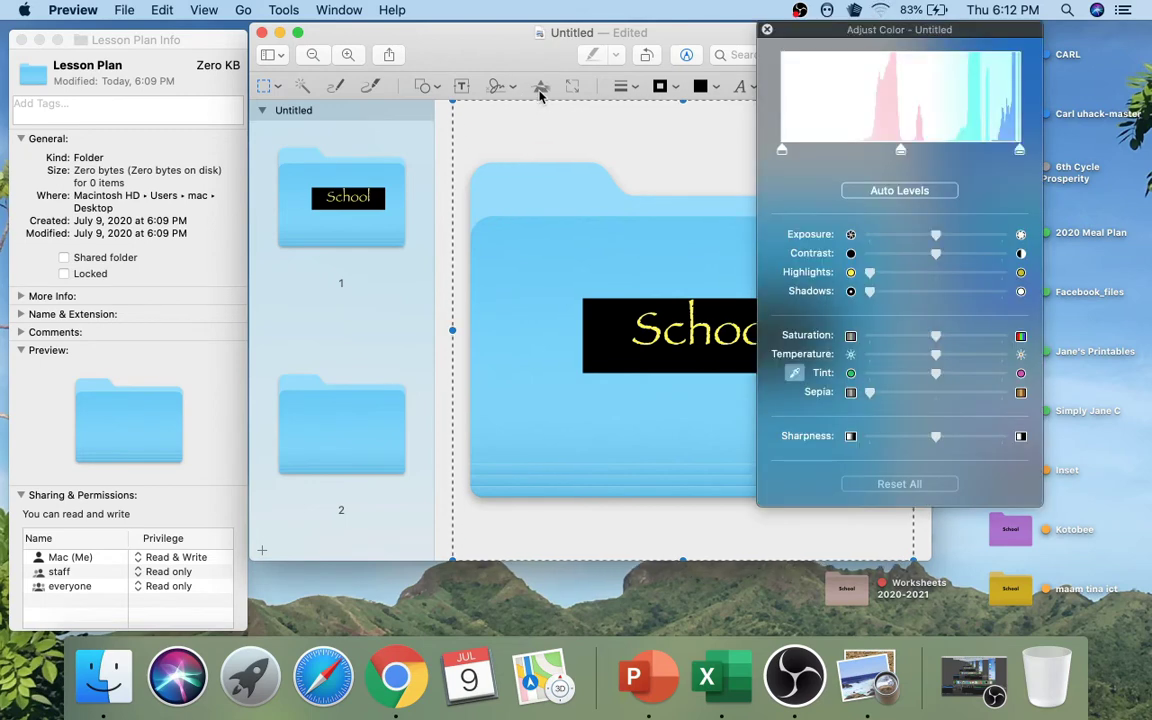
pyautogui.moveTo(838, 33); pyautogui.dragTo(916, 40)
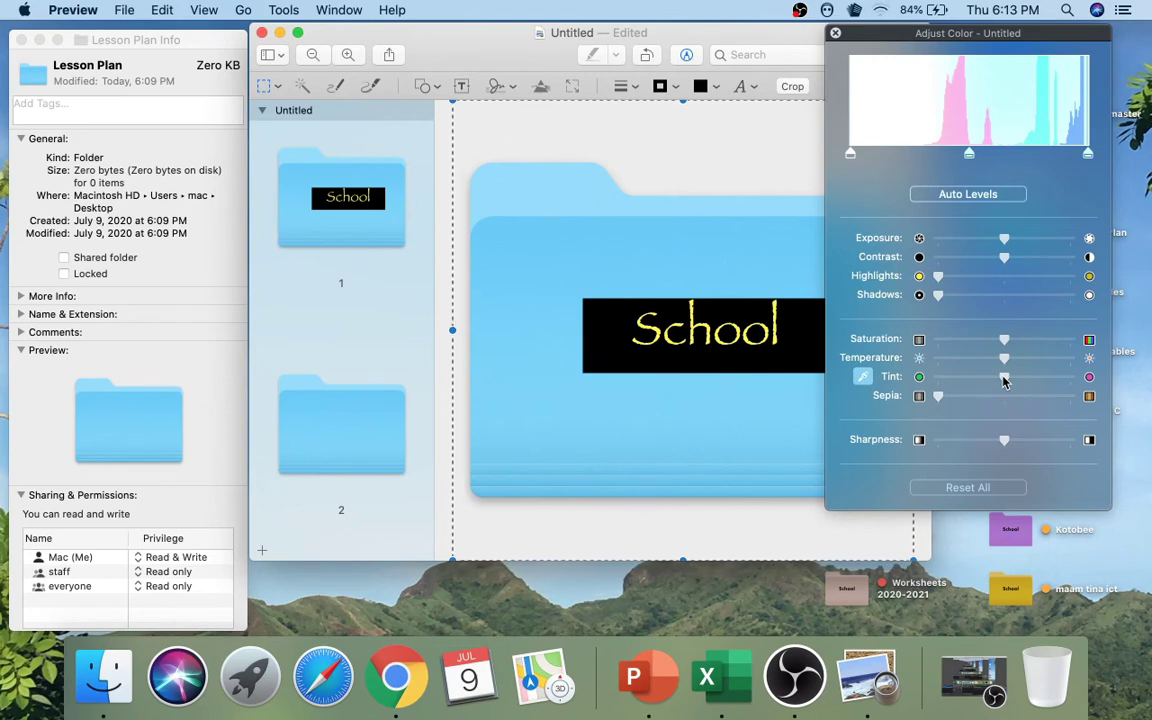
pyautogui.click(1066, 378)
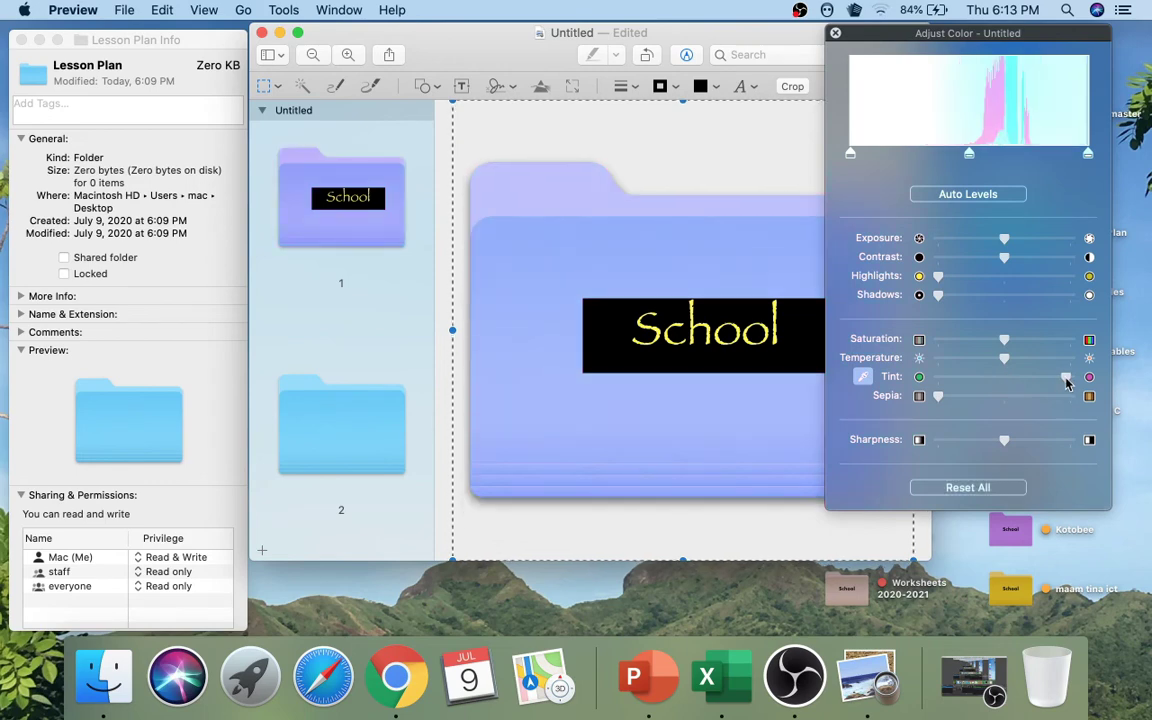
pyautogui.click(952, 341)
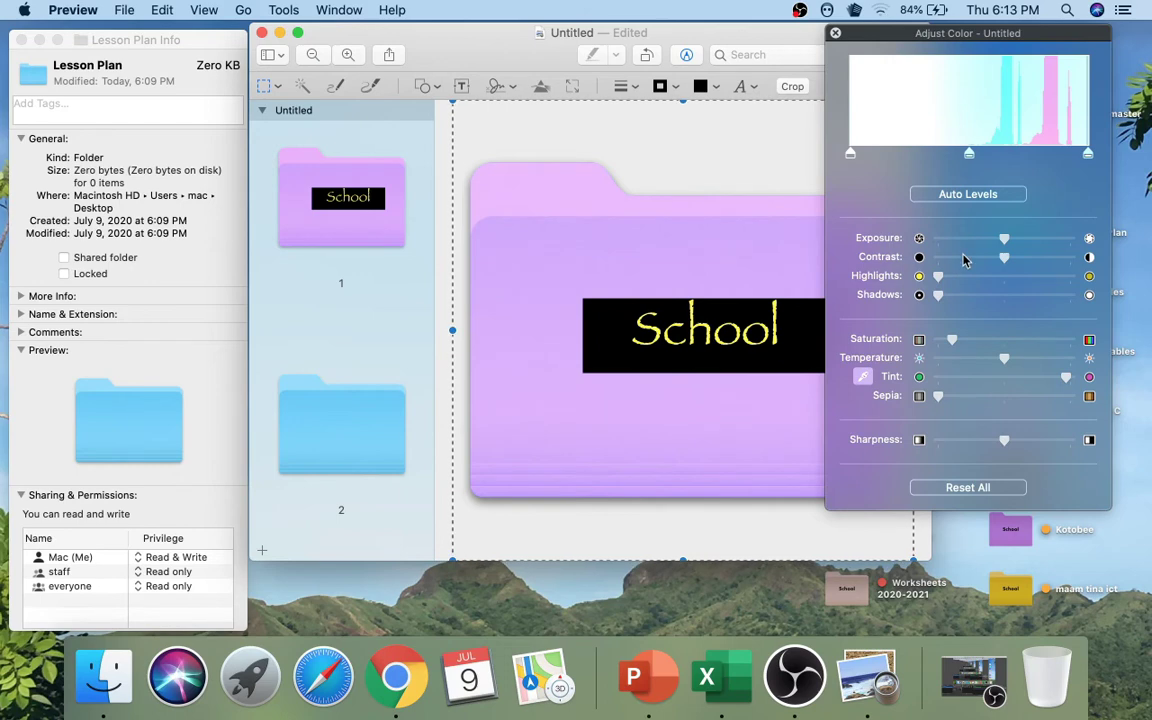
# Step: Lower the folder image's contrast and set its exposure slightly below the midpoint, then close the colour adjustments
pyautogui.click(963, 257)
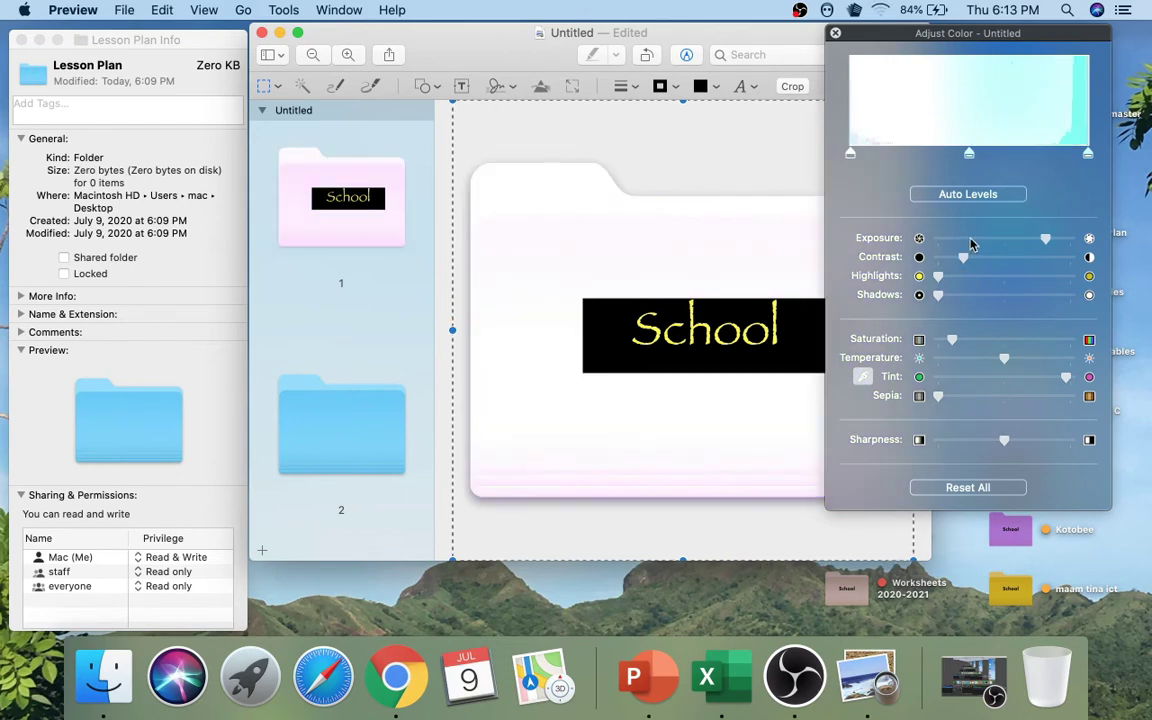
pyautogui.click(970, 240)
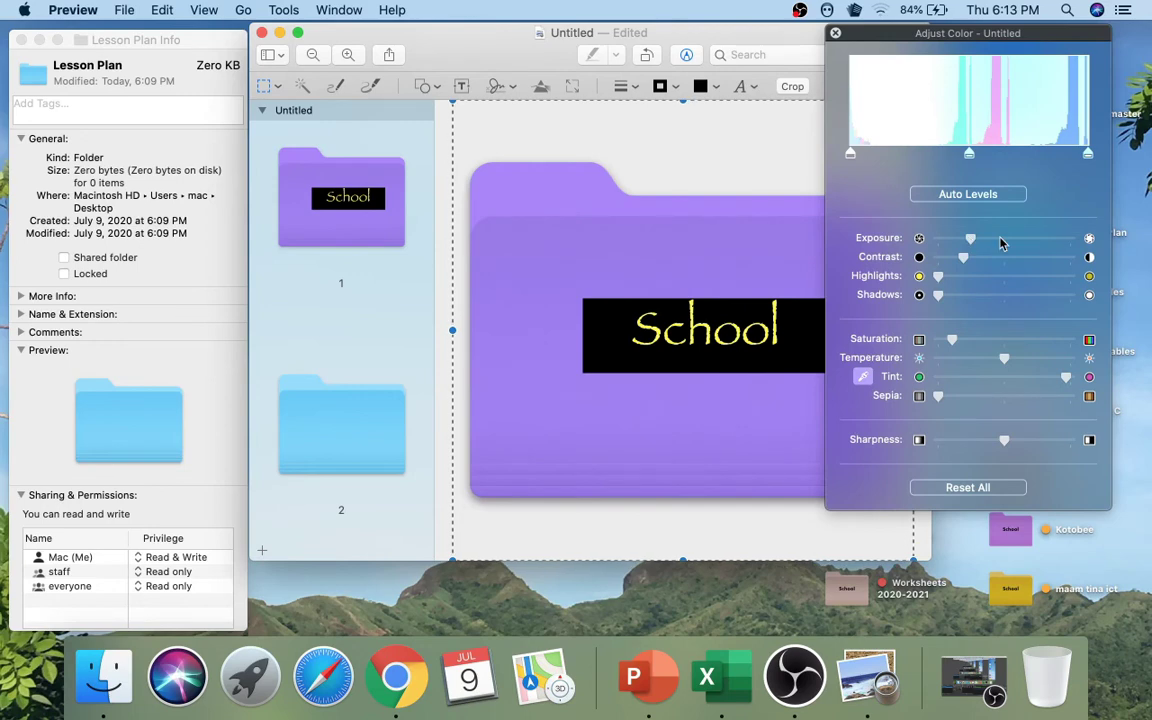
pyautogui.click(990, 240)
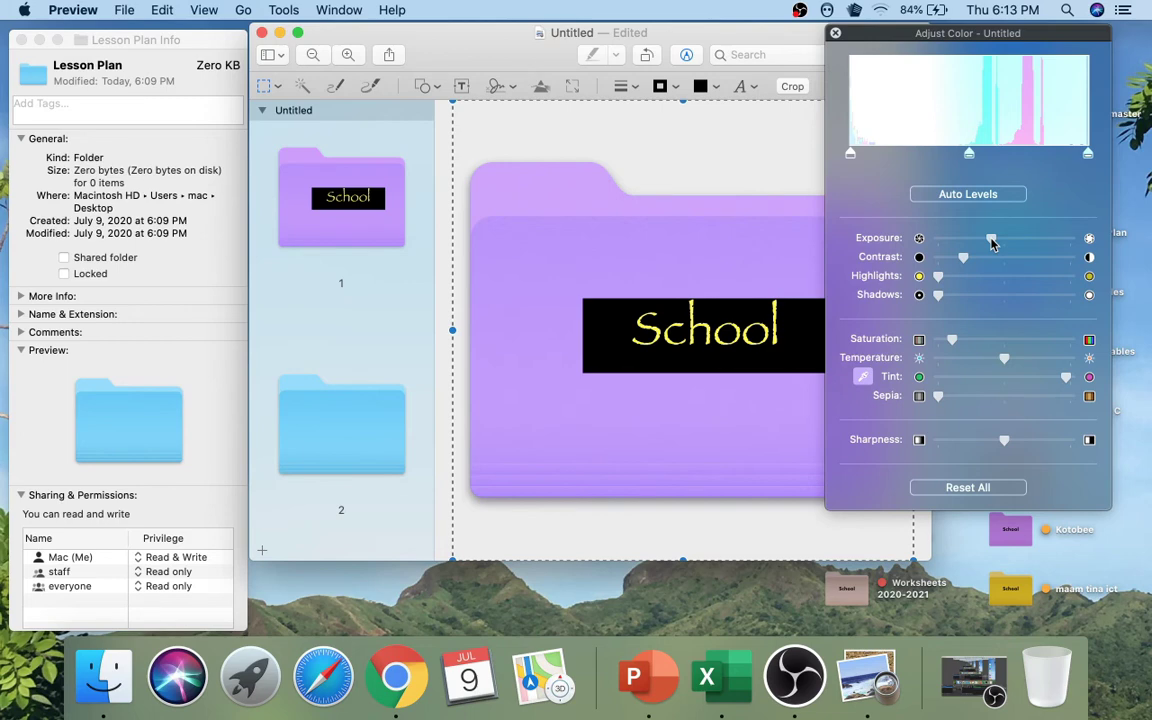
pyautogui.press('super+alt+c')
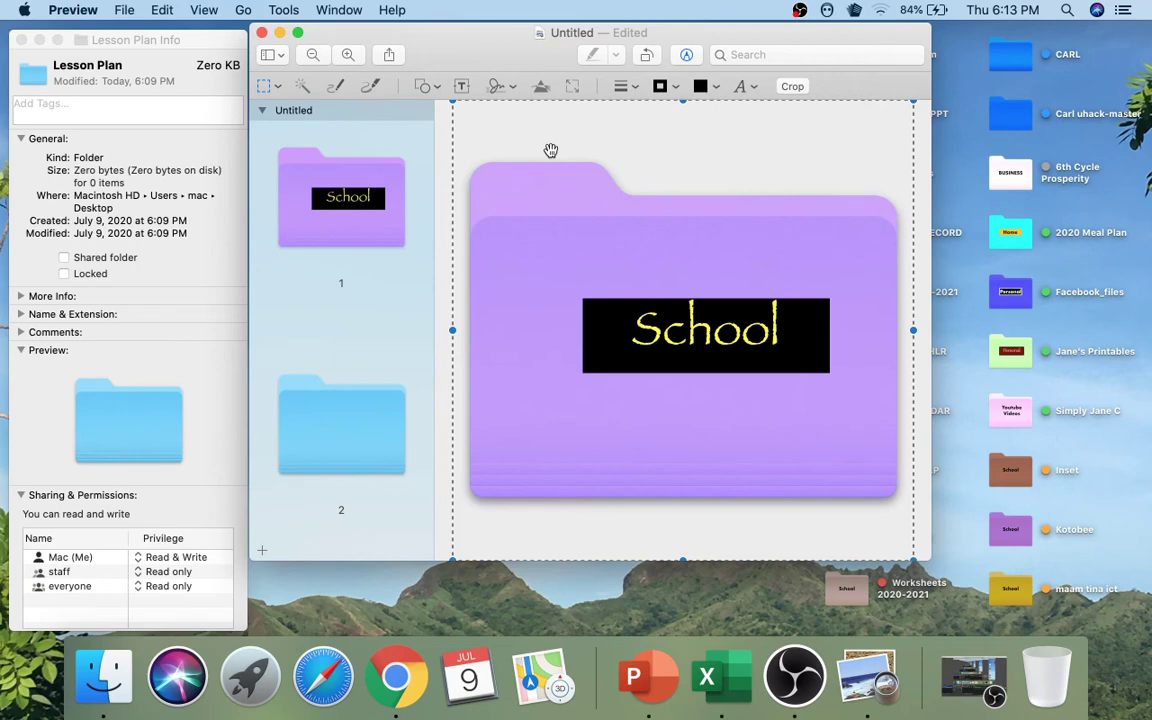
# Step: Copy the purple School folder image and paste it as the Lesson Plan folder's icon in its Info window
pyautogui.click(161, 9)
pyautogui.click(211, 97)
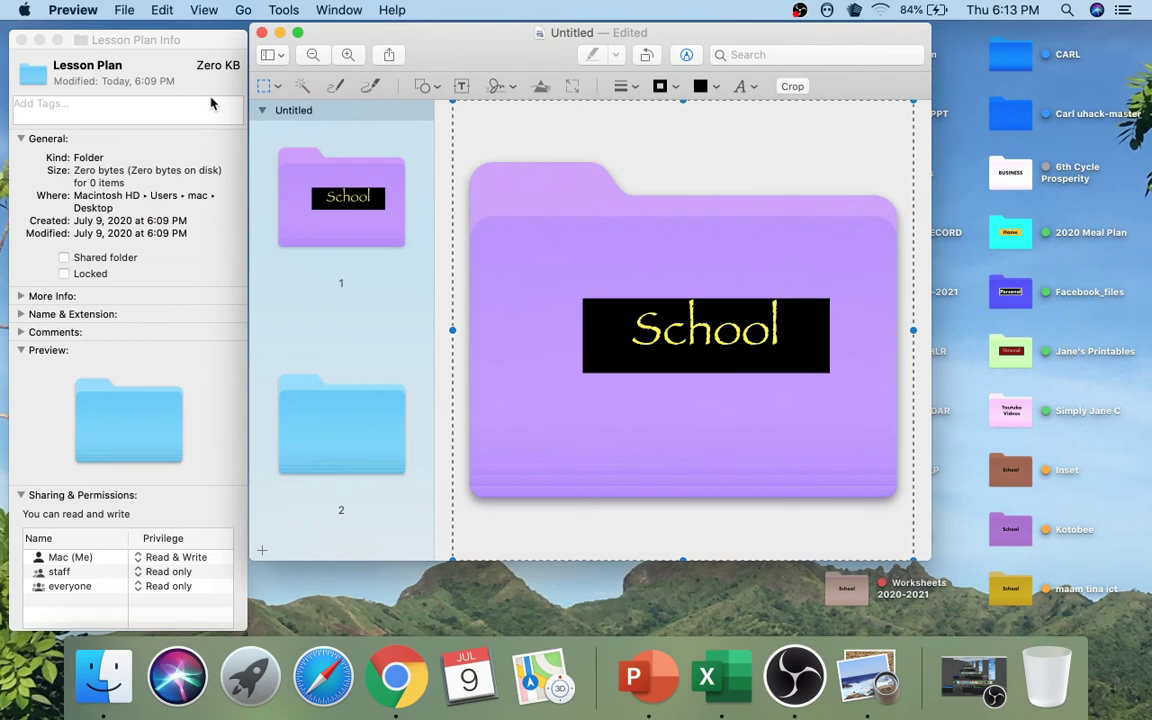
pyautogui.click(211, 103)
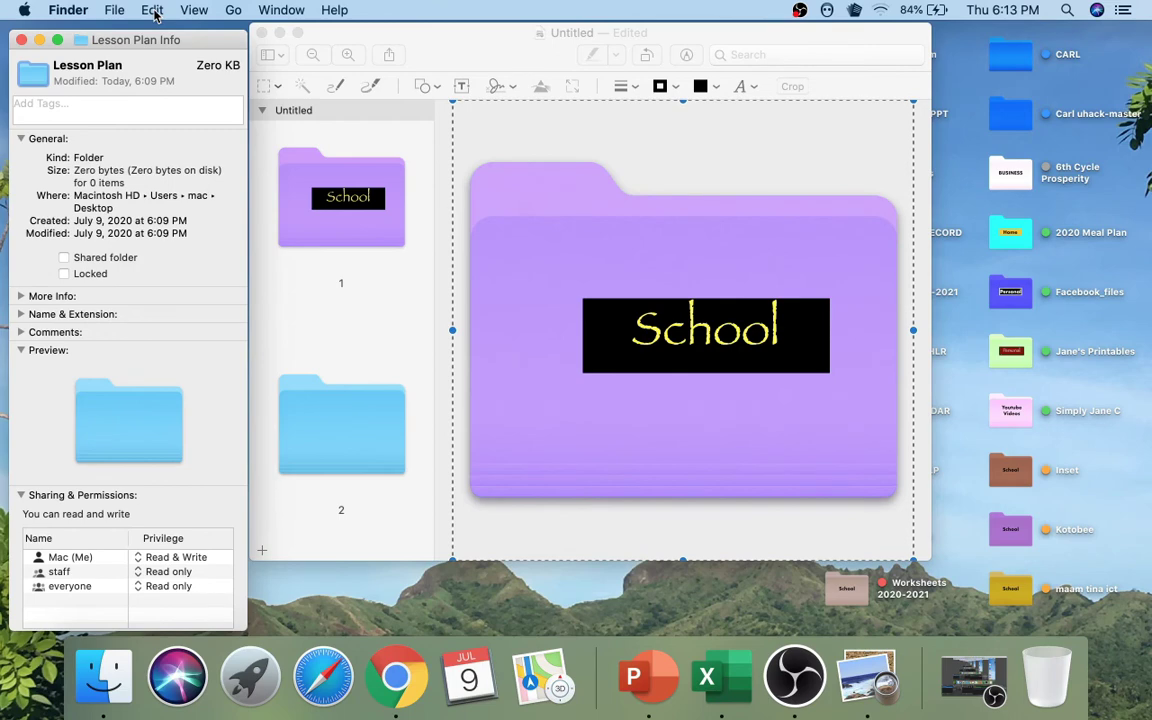
pyautogui.press('super+v')
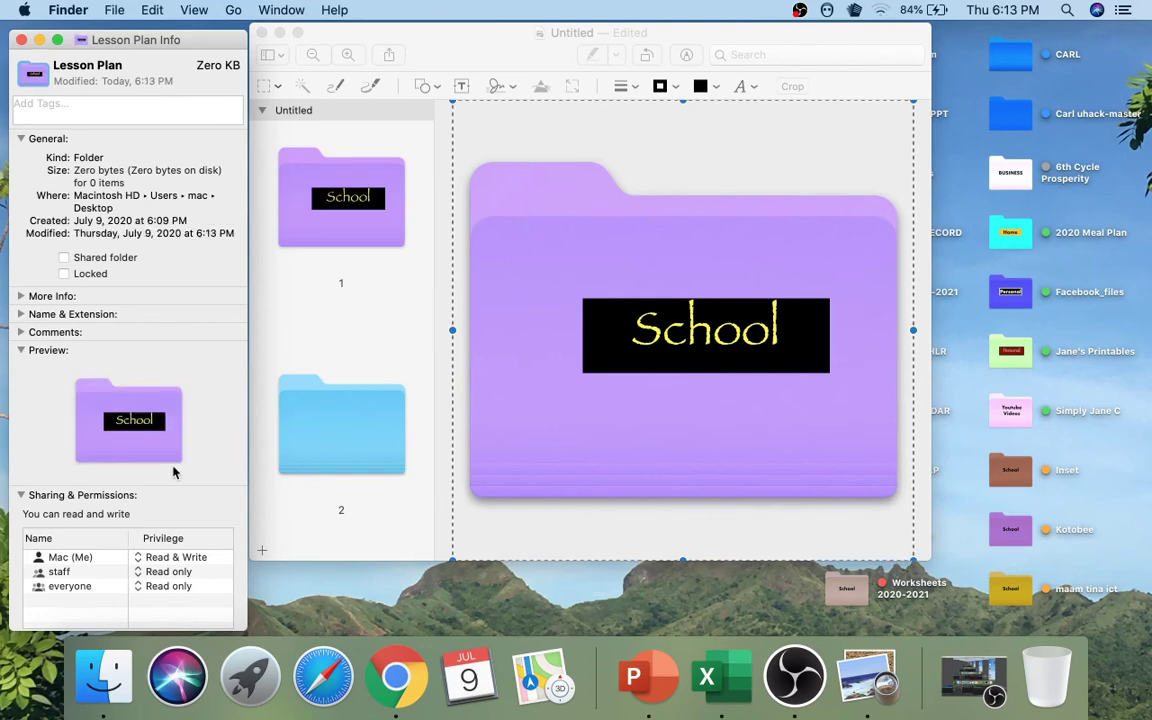
# Step: Close the Untitled image document by deleting it without saving, and close the Lesson Plan Info window
pyautogui.click(262, 35)
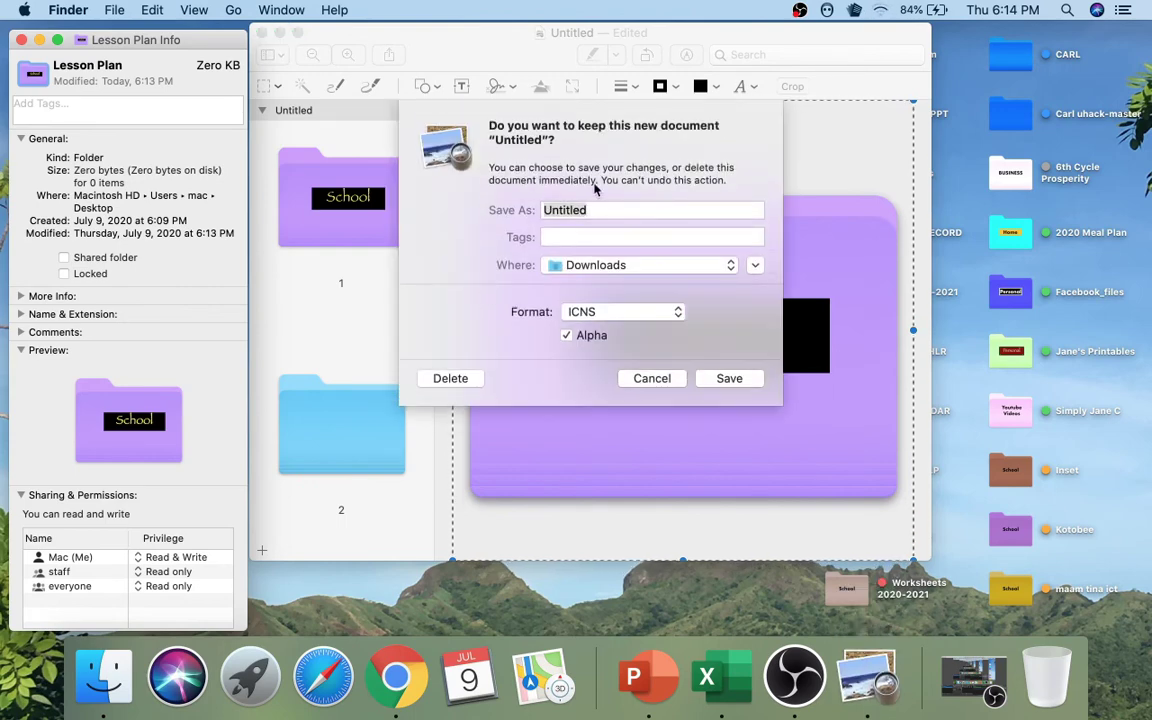
pyautogui.click(450, 379)
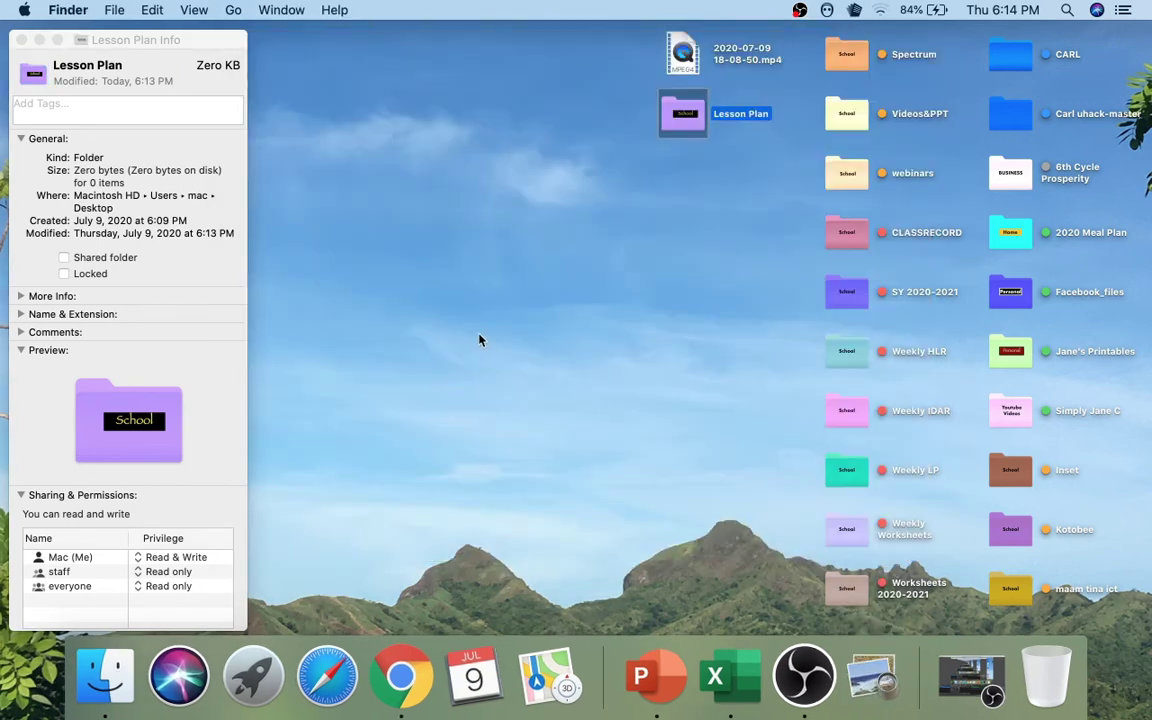
pyautogui.click(22, 40)
pyautogui.click(466, 158)
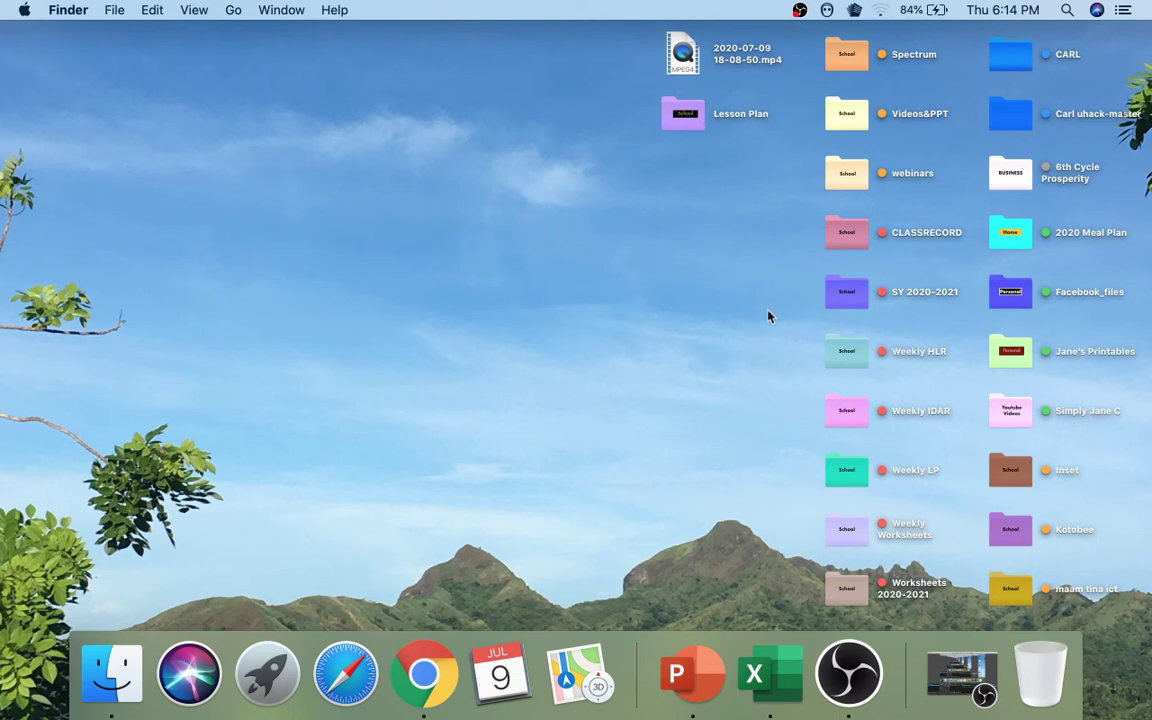
# Step: Tag the Lesson Plan folder on the desktop with the red colour and deselect it
pyautogui.rightClick(692, 121)
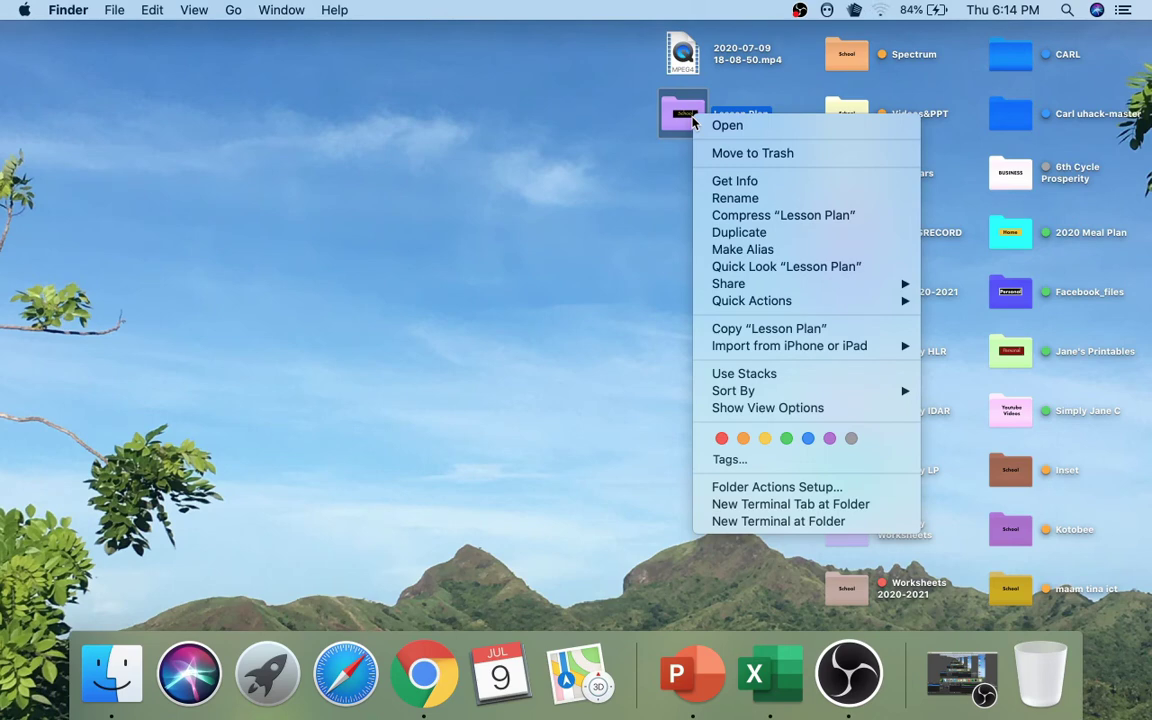
pyautogui.click(722, 439)
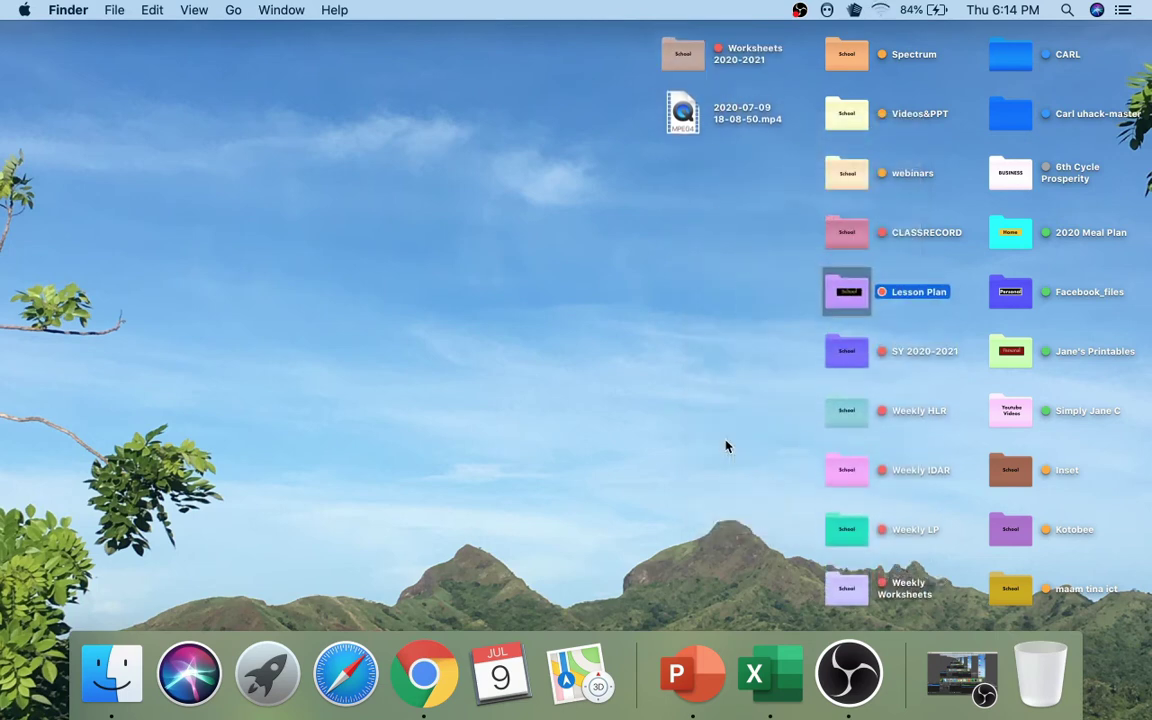
pyautogui.click(775, 348)
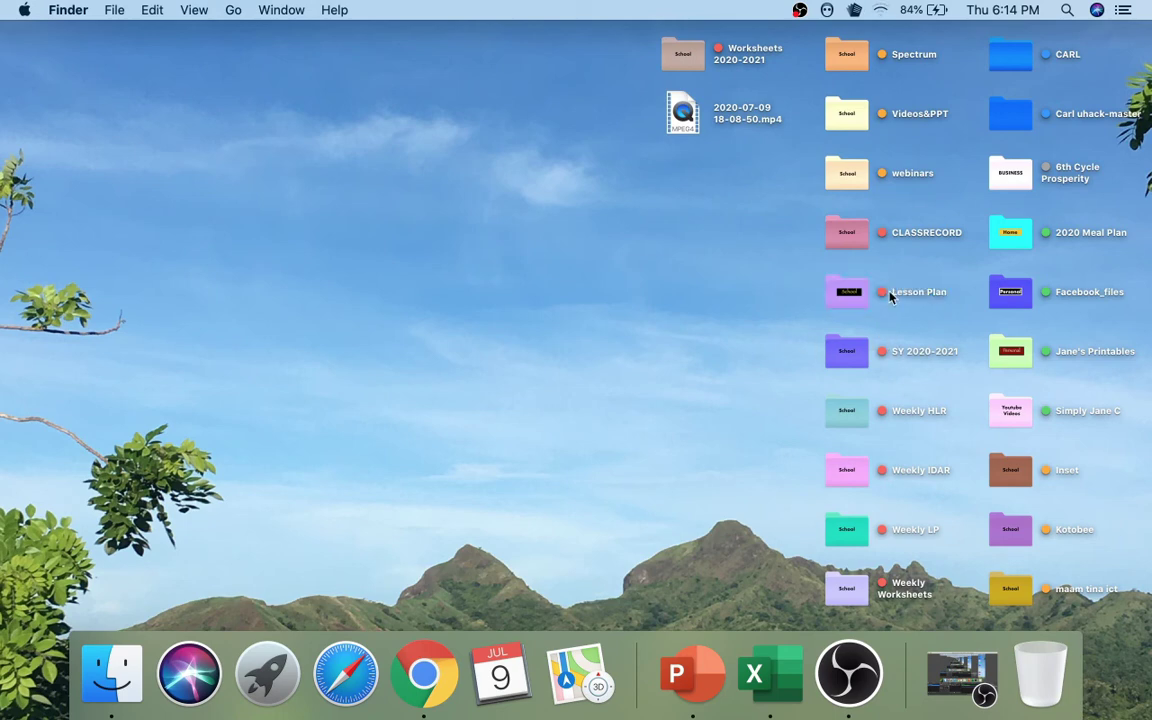